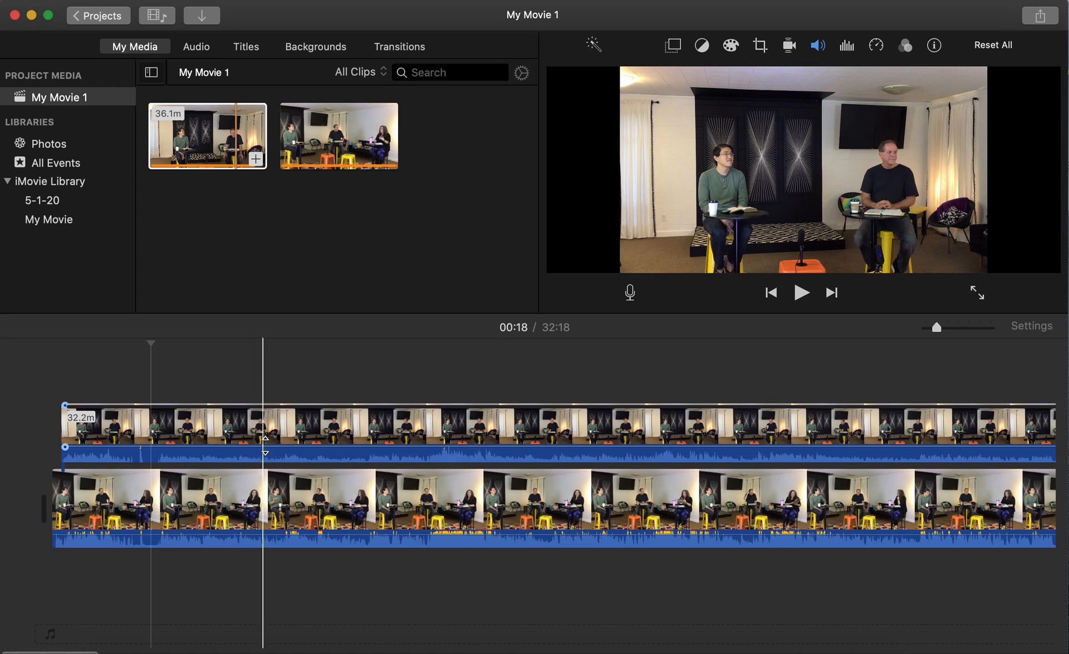
# Select the 32.2-minute wide-shot clip stacked above the main footage.
pyautogui.click(275, 460)
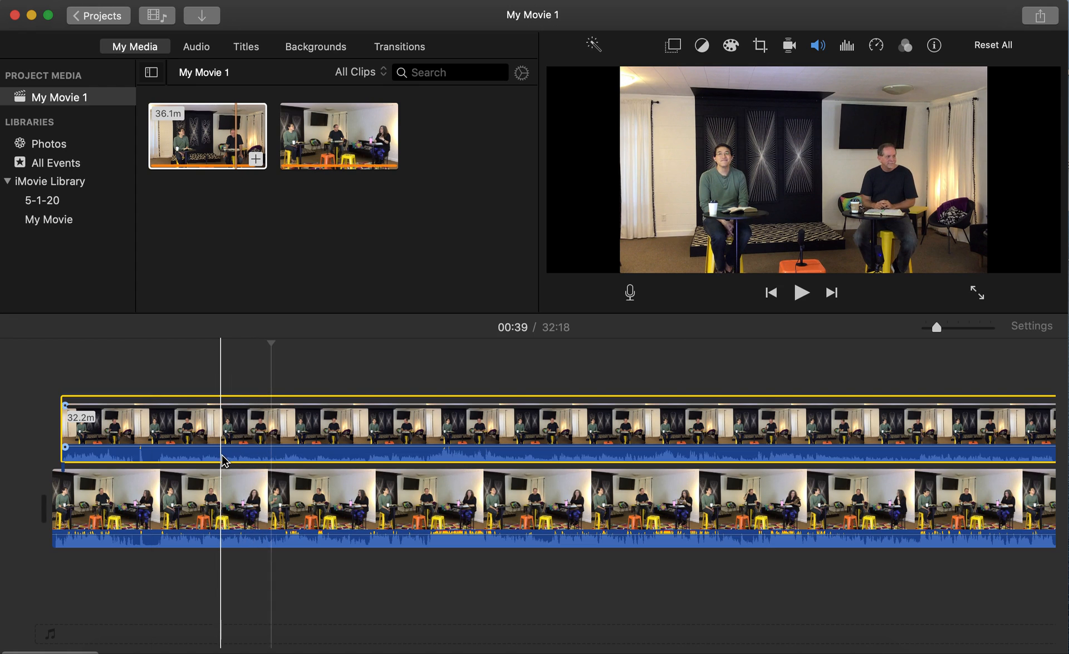
# Split the upper wide-shot clip with Split Clip at the 00:46 play position.
pyautogui.rightClick(329, 444)
pyautogui.click(300, 443)
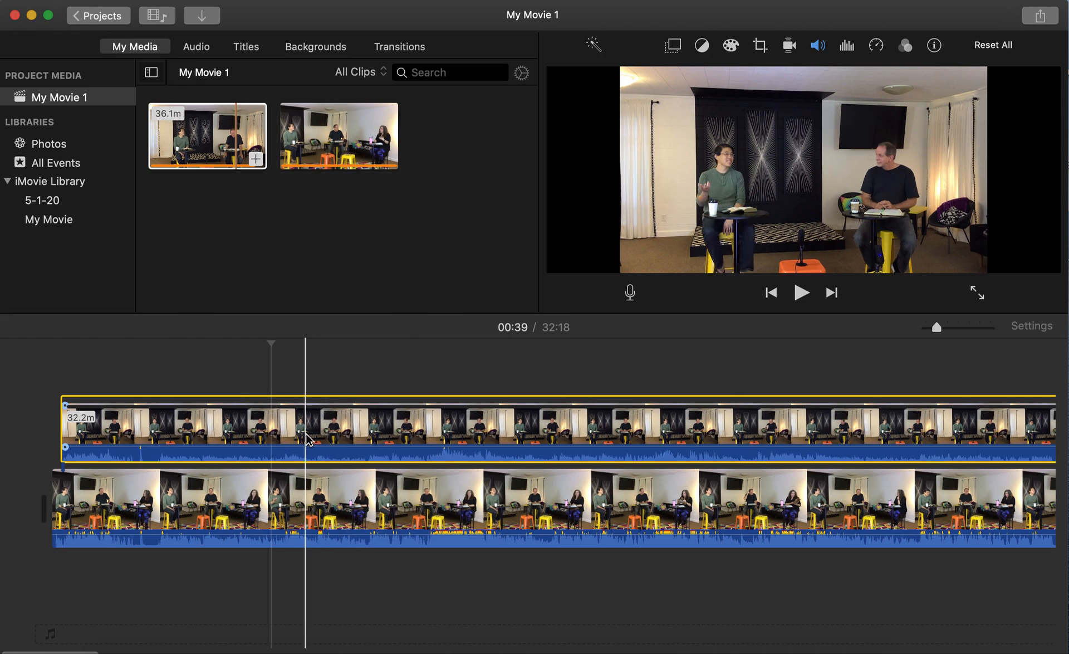
pyautogui.click(306, 443)
pyautogui.rightClick(309, 442)
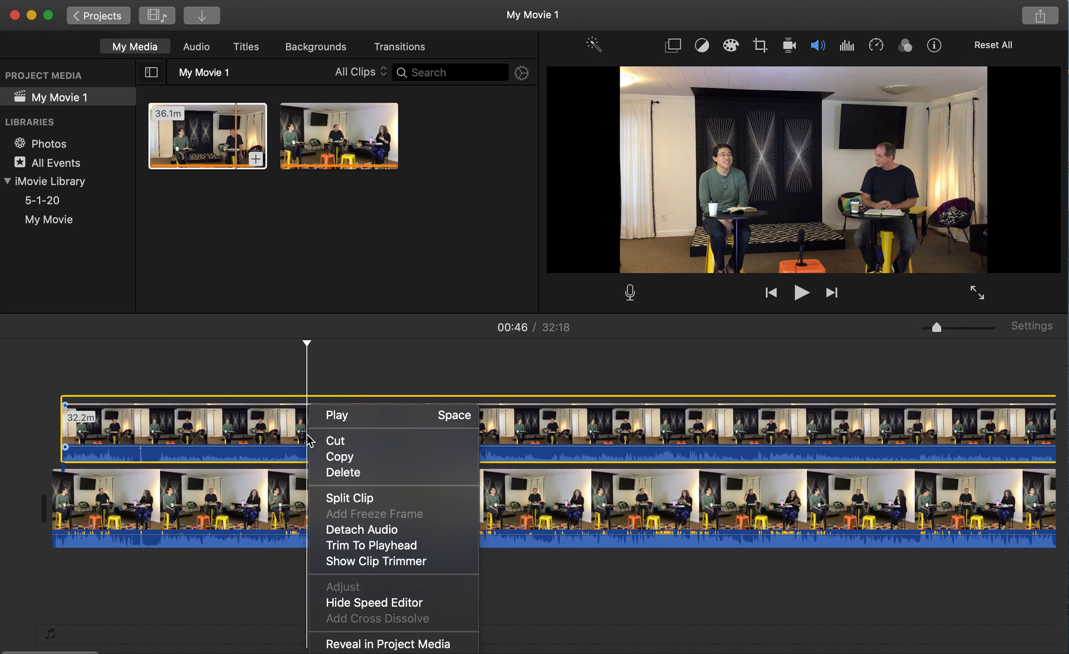
pyautogui.click(363, 498)
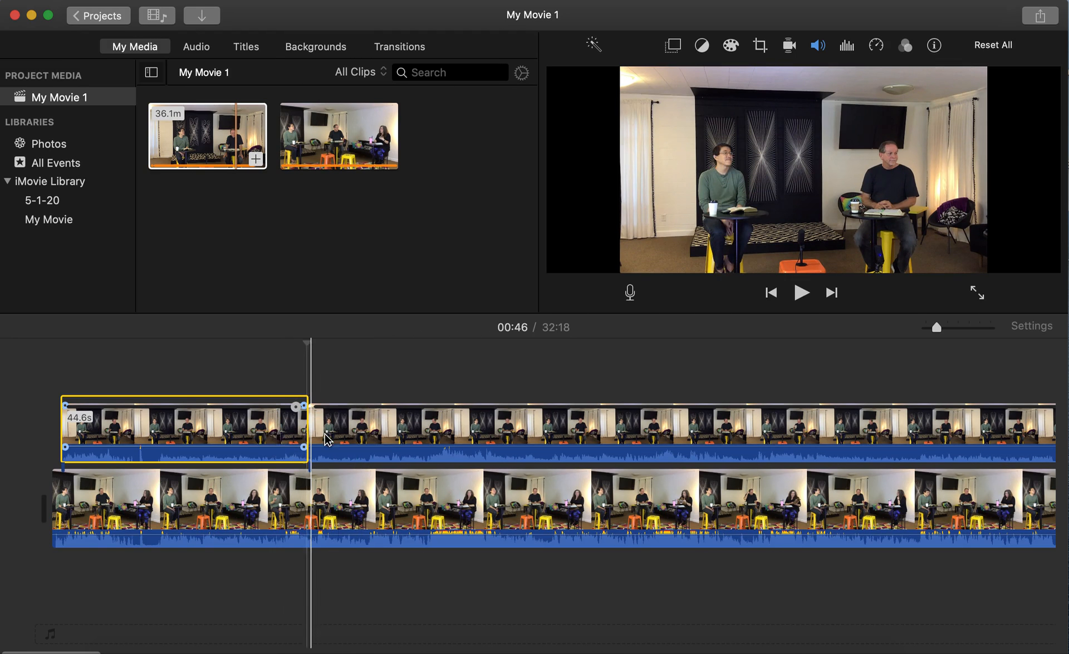
# Trim the start of the second wide-shot piece later, shortening it to 30.8 minutes.
pyautogui.click(363, 429)
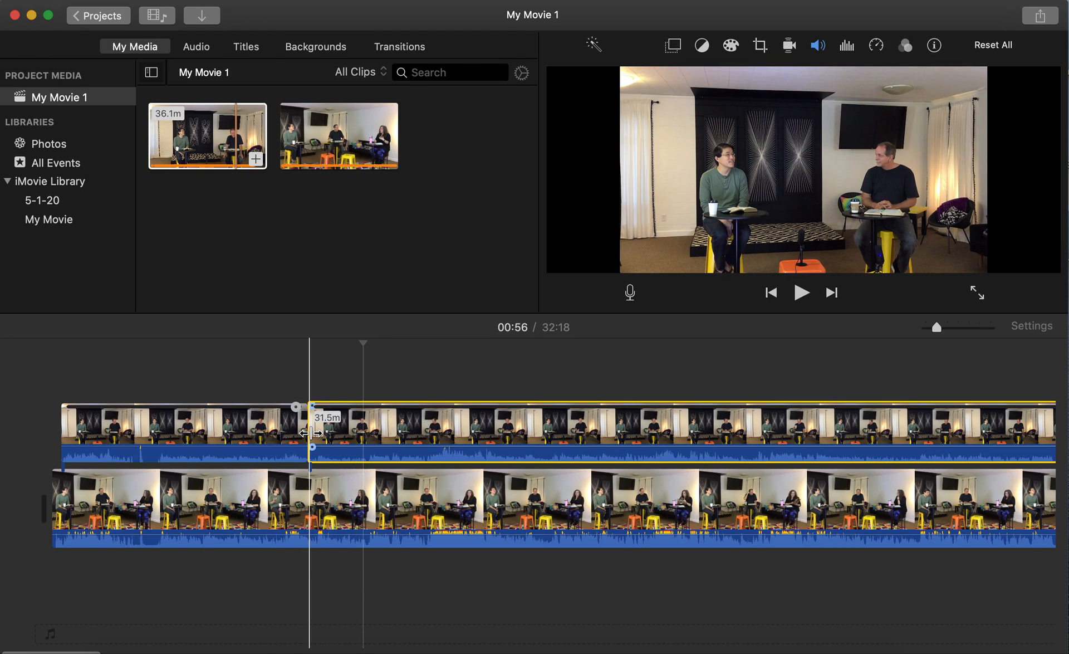
pyautogui.click(310, 433)
pyautogui.moveTo(311, 432); pyautogui.dragTo(523, 427)
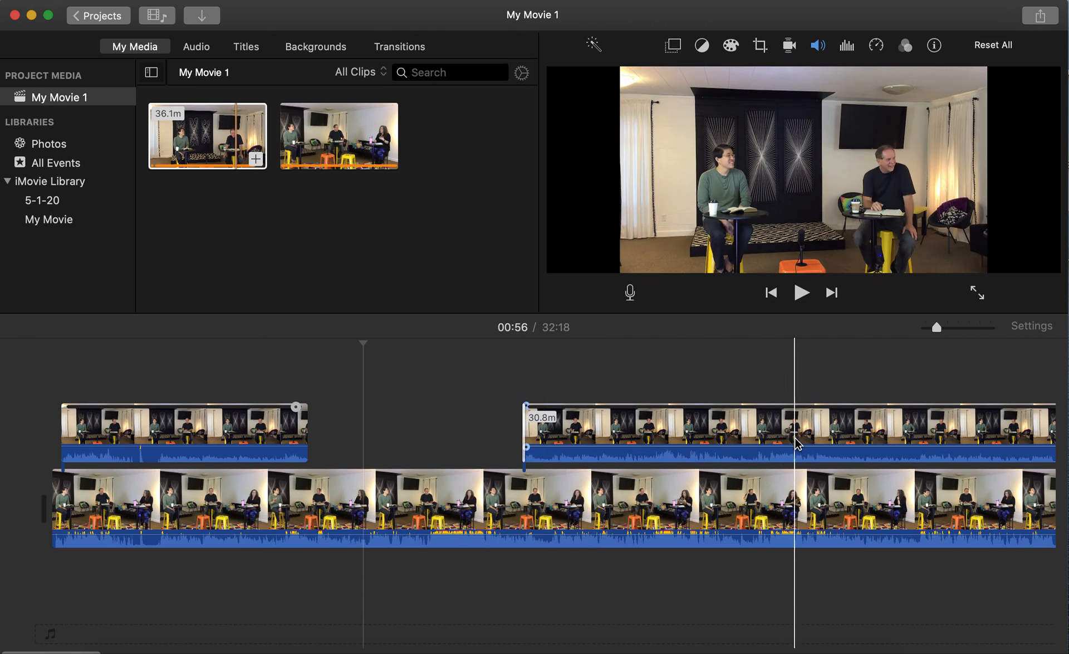
# Split the second overlay piece and trim the new last piece to start later.
pyautogui.click(767, 441)
pyautogui.rightClick(767, 441)
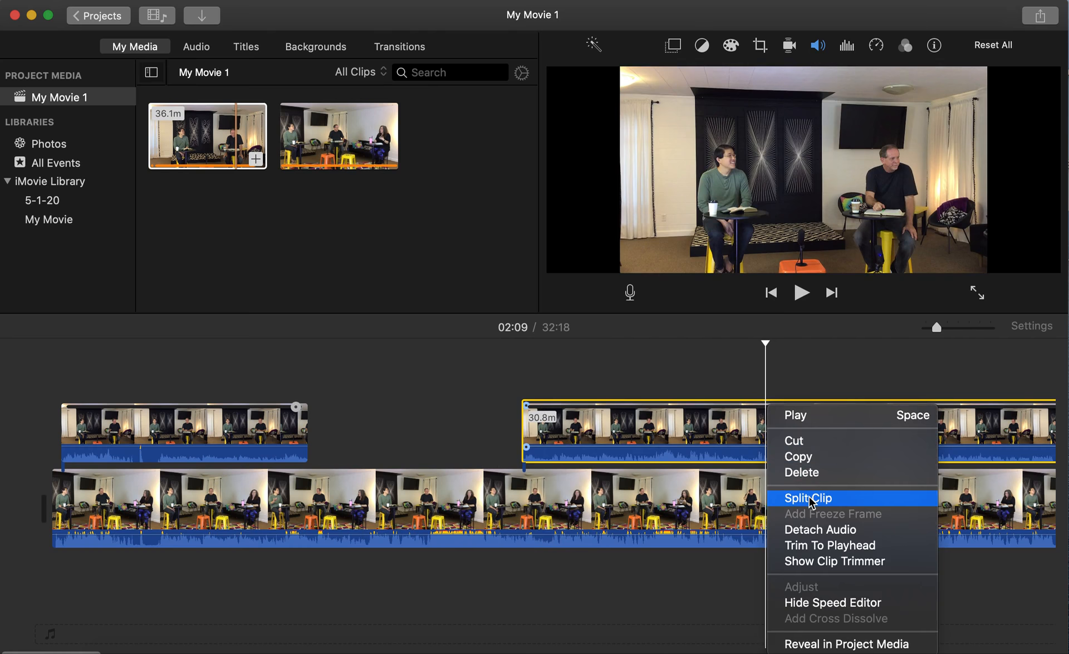
pyautogui.click(783, 498)
pyautogui.moveTo(769, 437); pyautogui.dragTo(905, 437)
# Shorten the middle cutaway from its end so it runs 40.5 seconds.
pyautogui.click(760, 437)
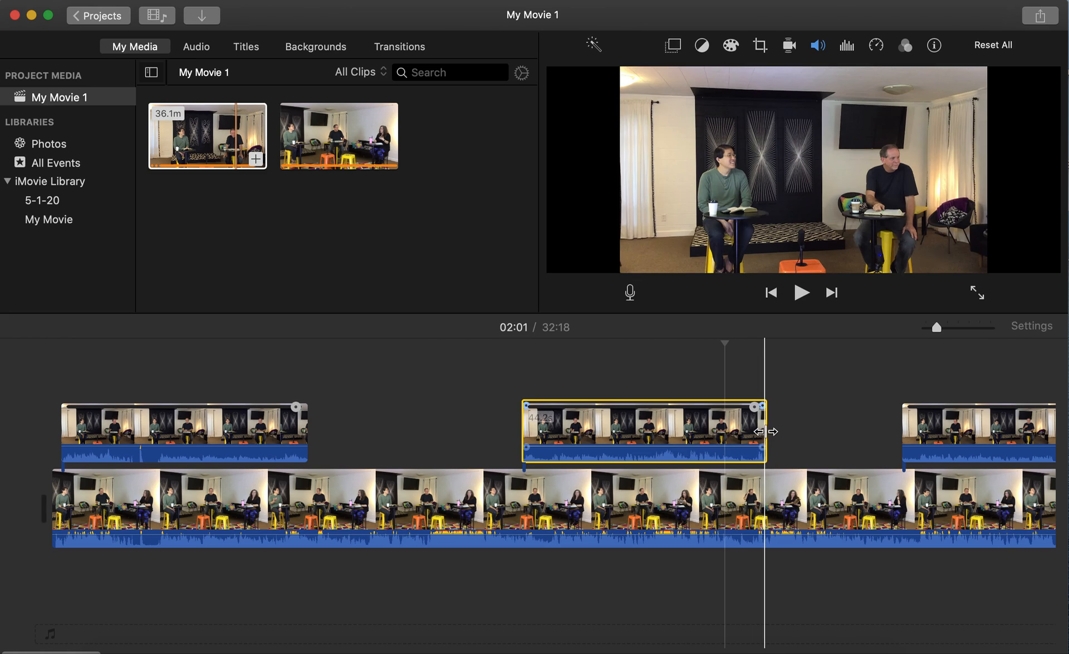
pyautogui.moveTo(765, 428); pyautogui.dragTo(746, 427)
pyautogui.click(914, 434)
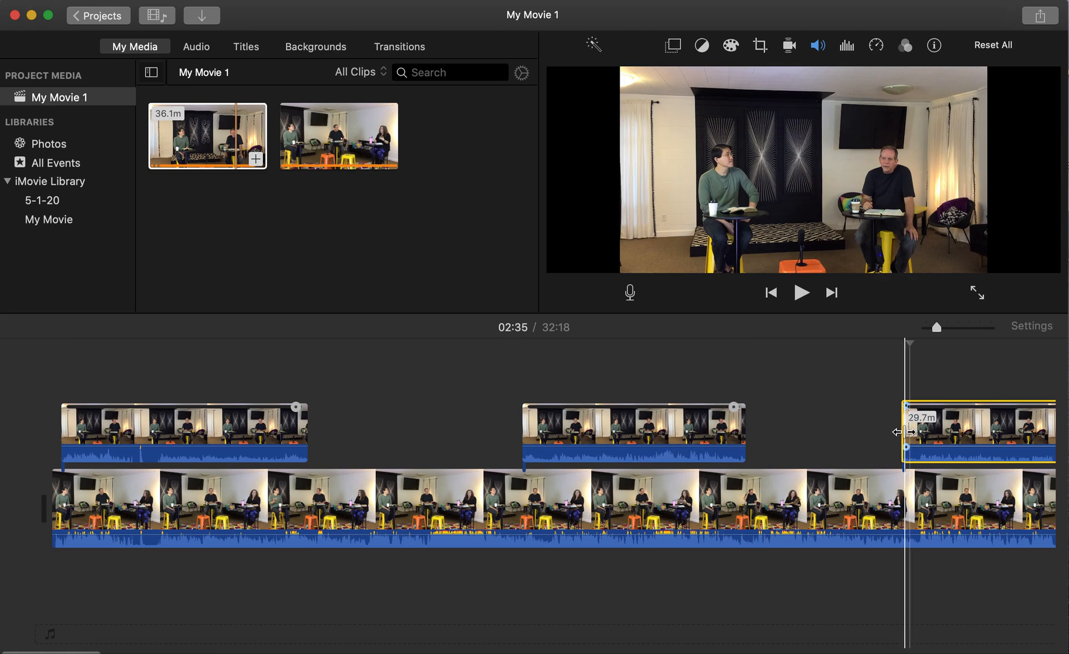
# Extend the middle cutaway's edges so it runs 42.6 seconds.
pyautogui.click(661, 437)
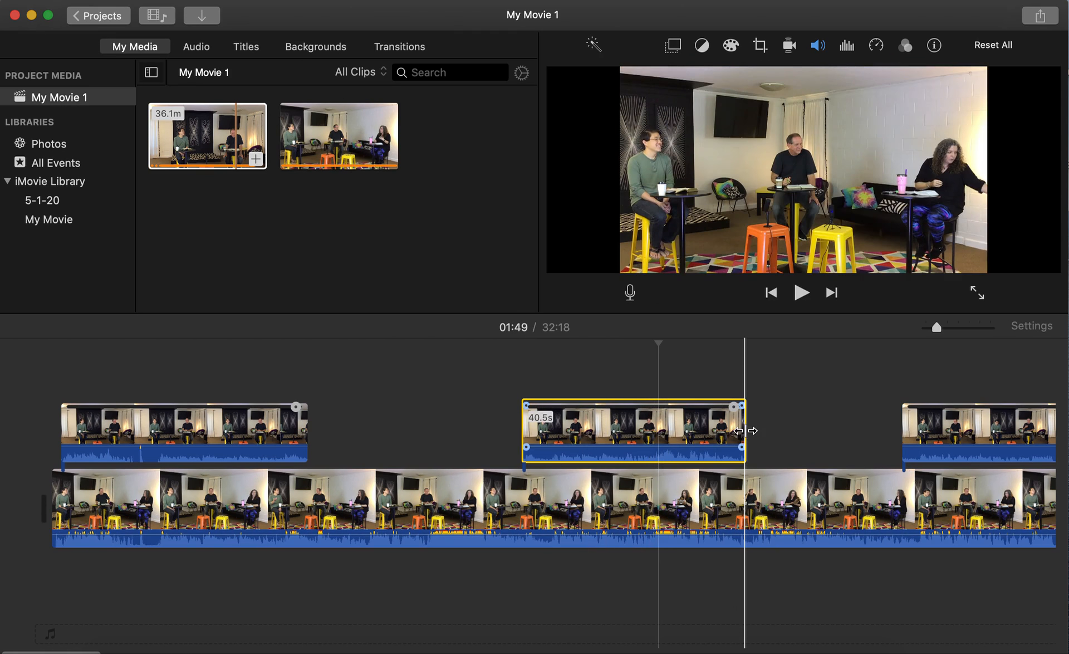
pyautogui.moveTo(745, 430); pyautogui.dragTo(757, 431)
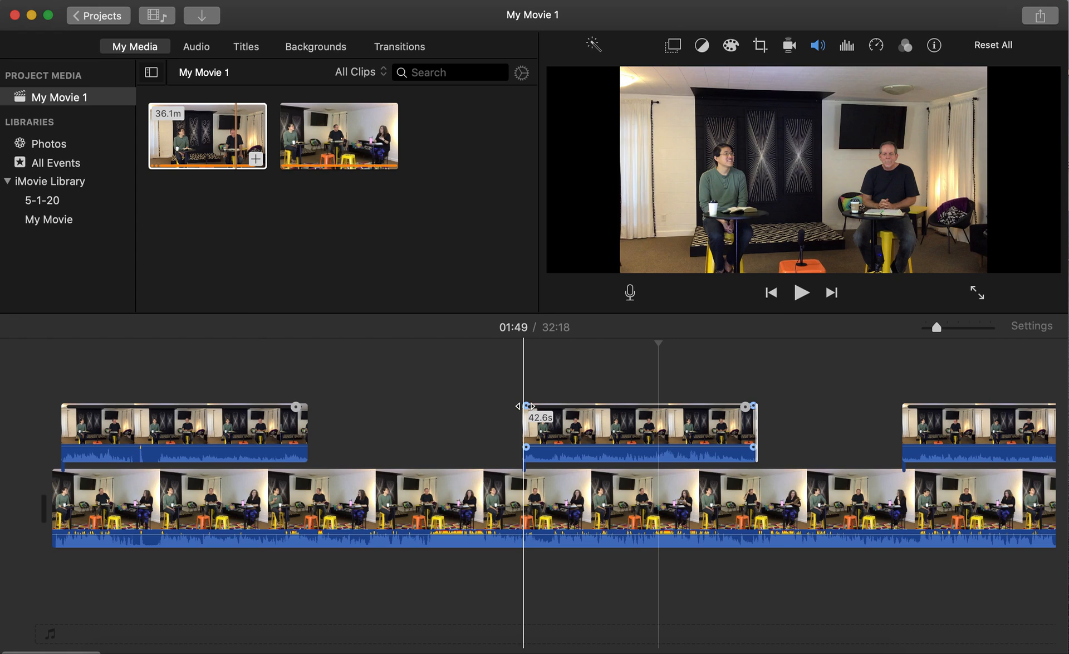
pyautogui.moveTo(526, 406); pyautogui.dragTo(530, 406)
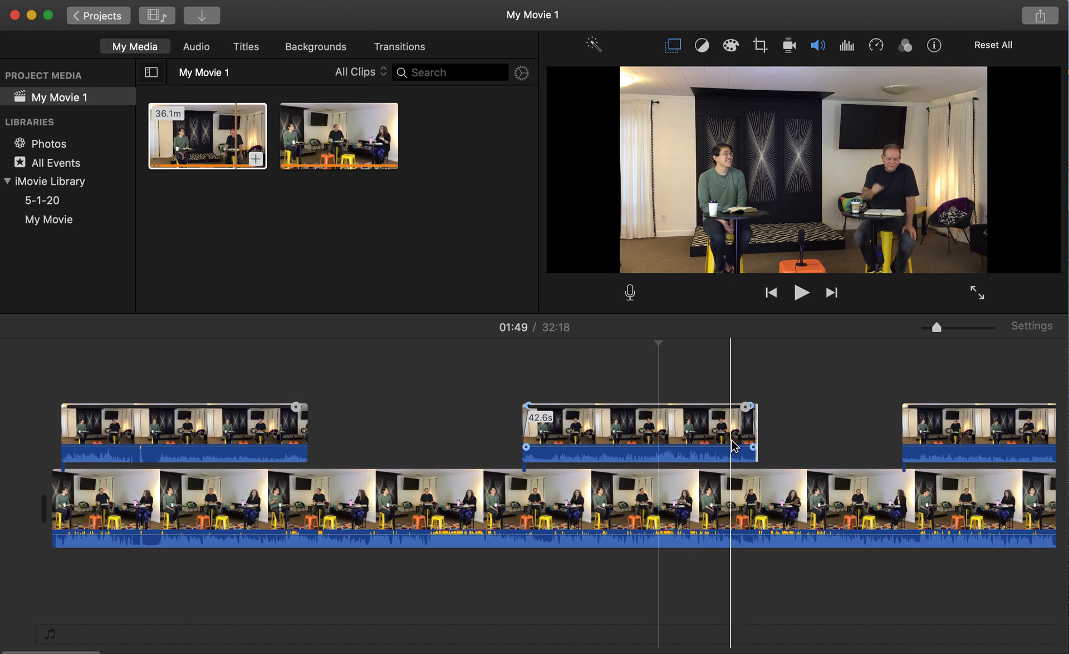
# Move the playhead to 01:22 and trim the middle cutaway's start to make it 43.9 seconds.
pyautogui.click(747, 410)
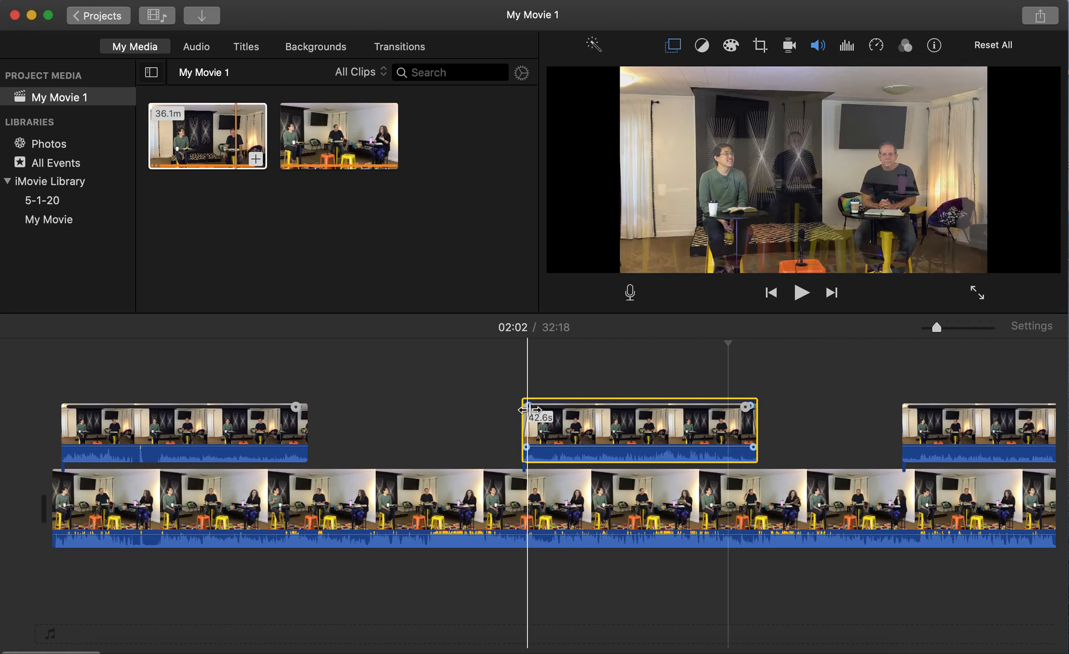
pyautogui.click(505, 415)
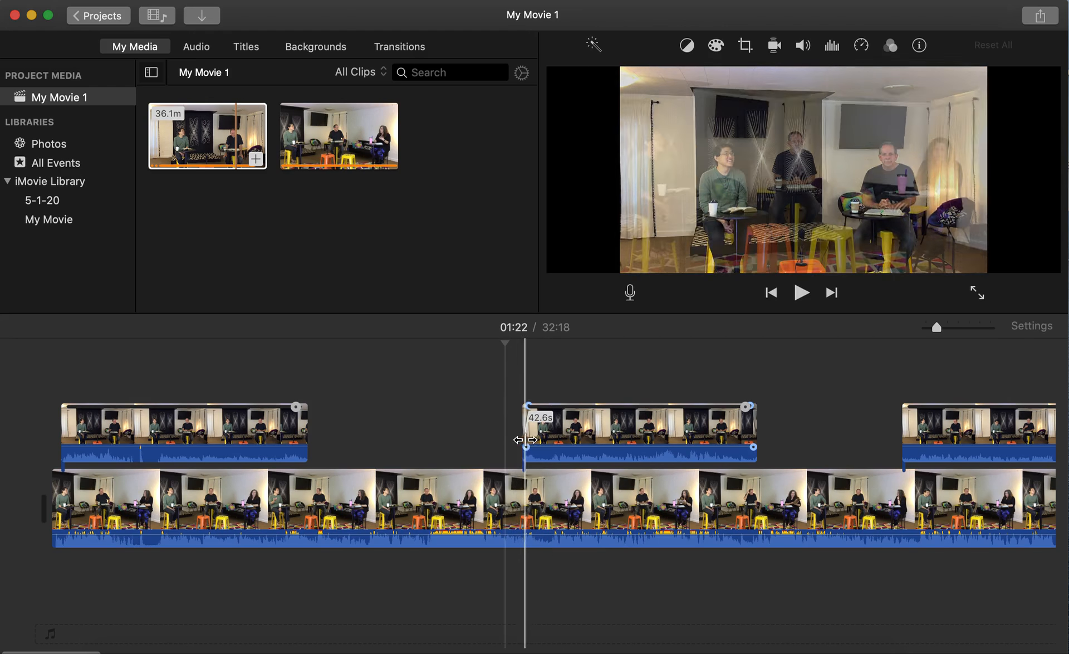
pyautogui.moveTo(521, 440)
pyautogui.mouseDown()
pyautogui.moveTo(533, 439)
pyautogui.moveTo(519, 441)
pyautogui.mouseUp()
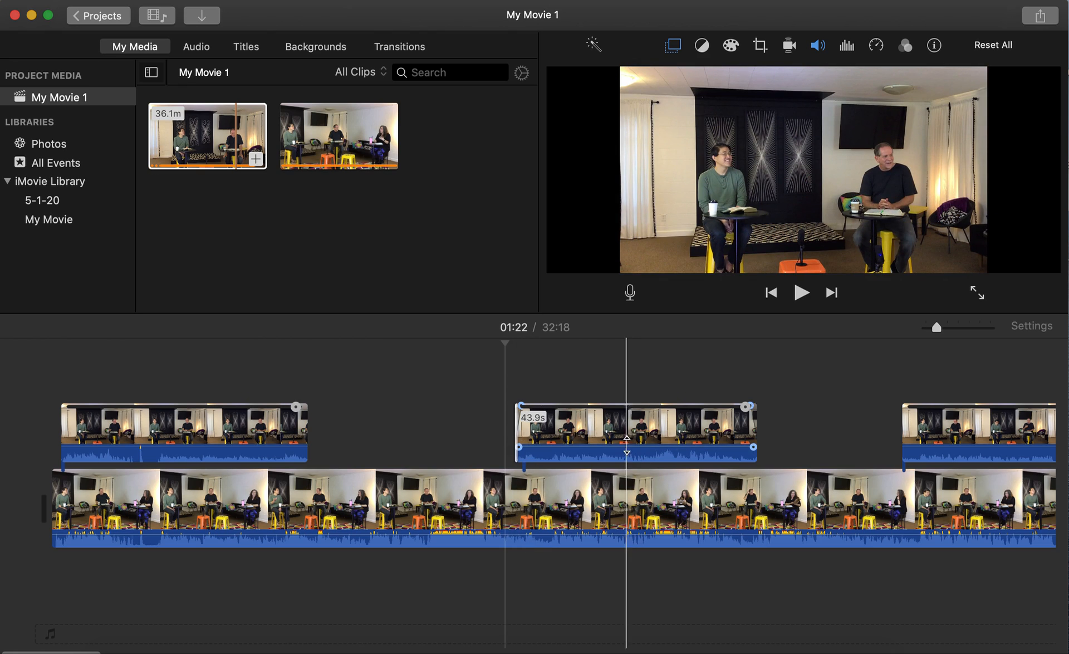
pyautogui.click(610, 457)
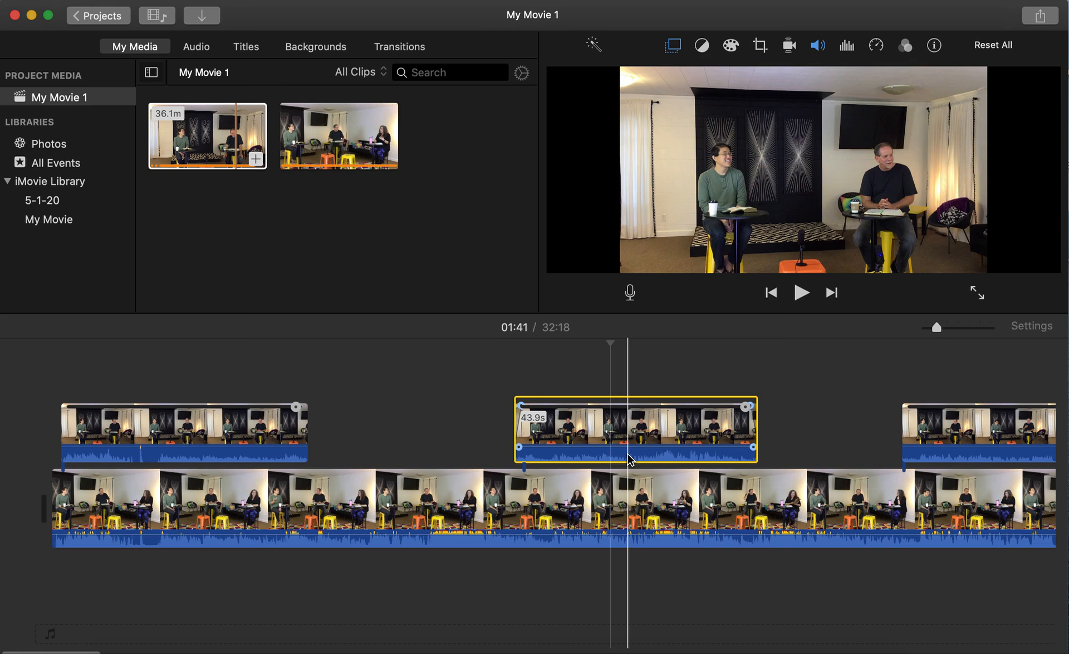
# Keep Cutaway as the middle clip's overlay type and bring up its cropping options.
pyautogui.click(674, 46)
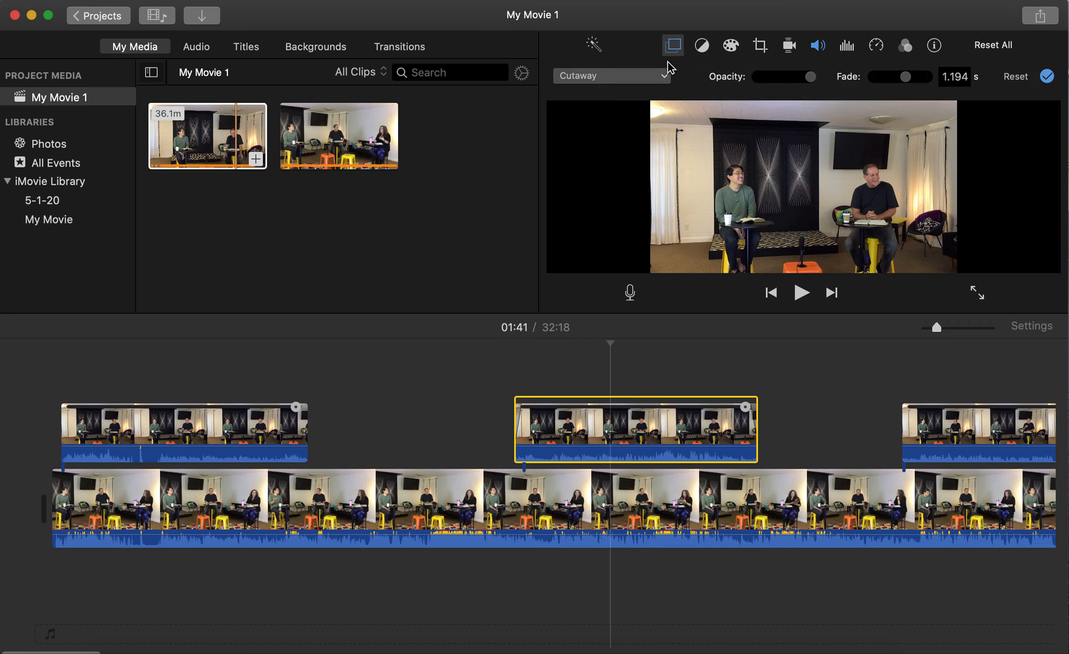
pyautogui.click(661, 81)
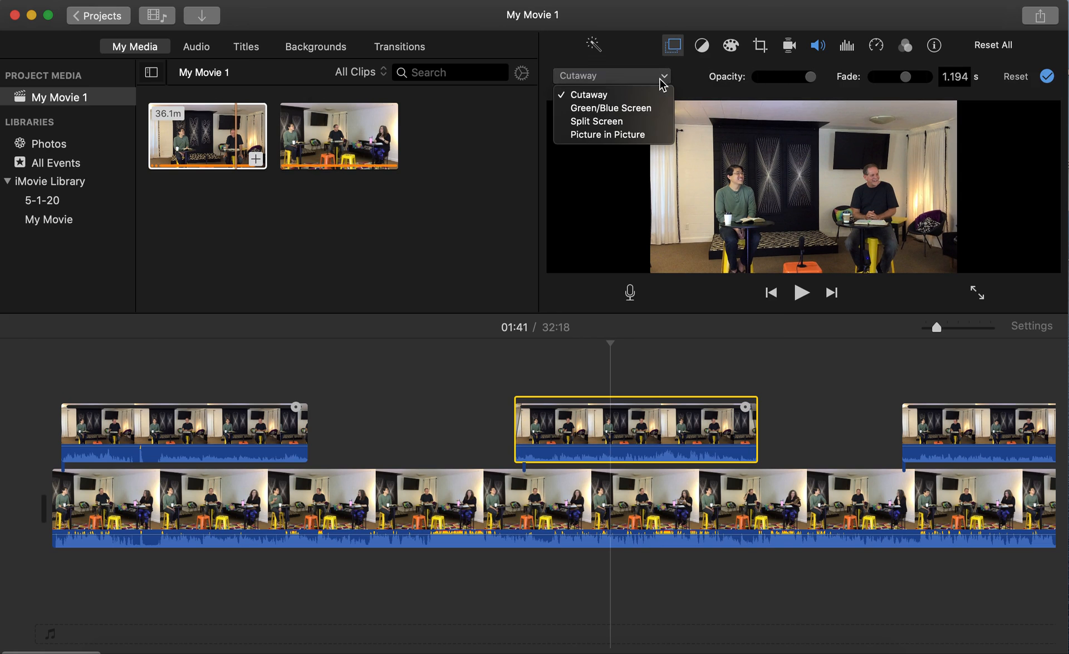
pyautogui.click(686, 79)
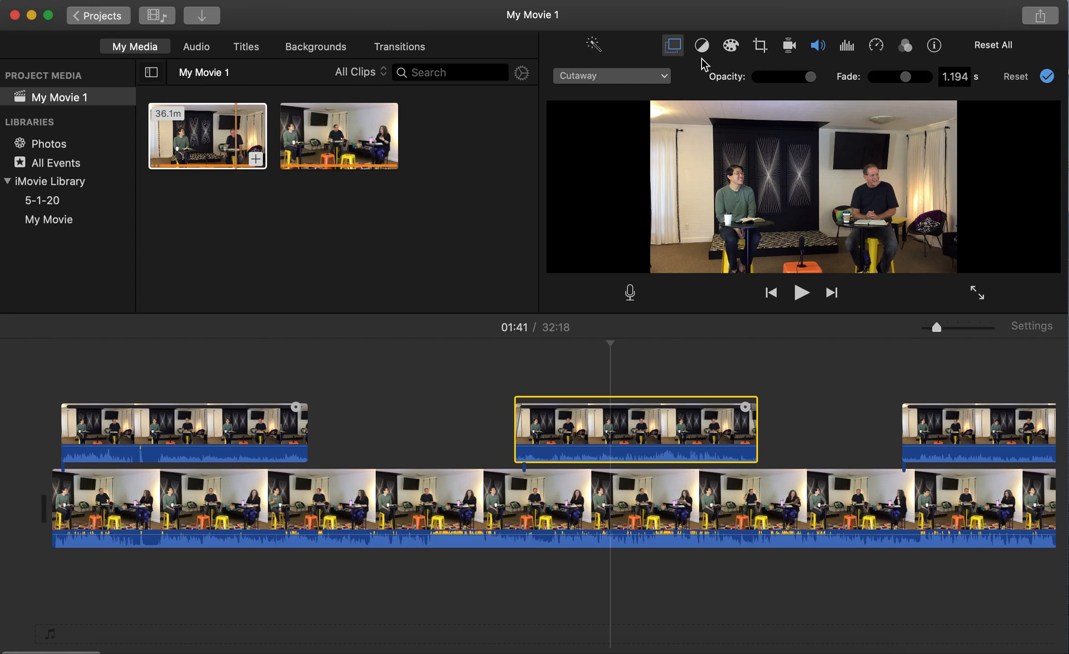
pyautogui.click(761, 48)
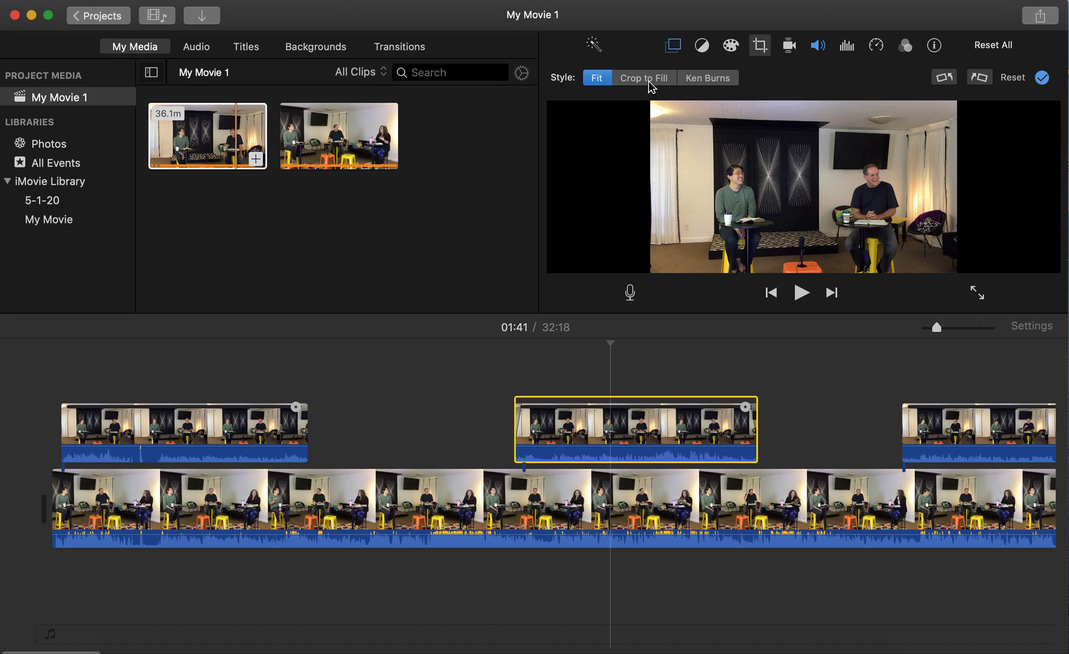
# Set the cutaway to Crop to Fill, tightening and shifting the frame onto the two seated men.
pyautogui.click(646, 82)
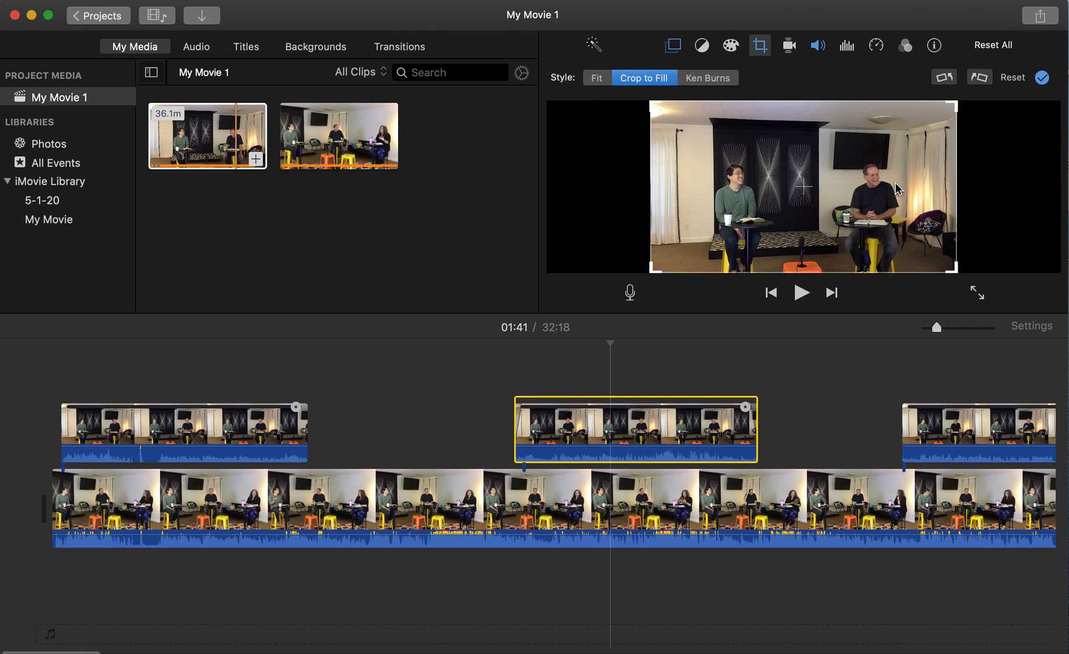
pyautogui.click(598, 83)
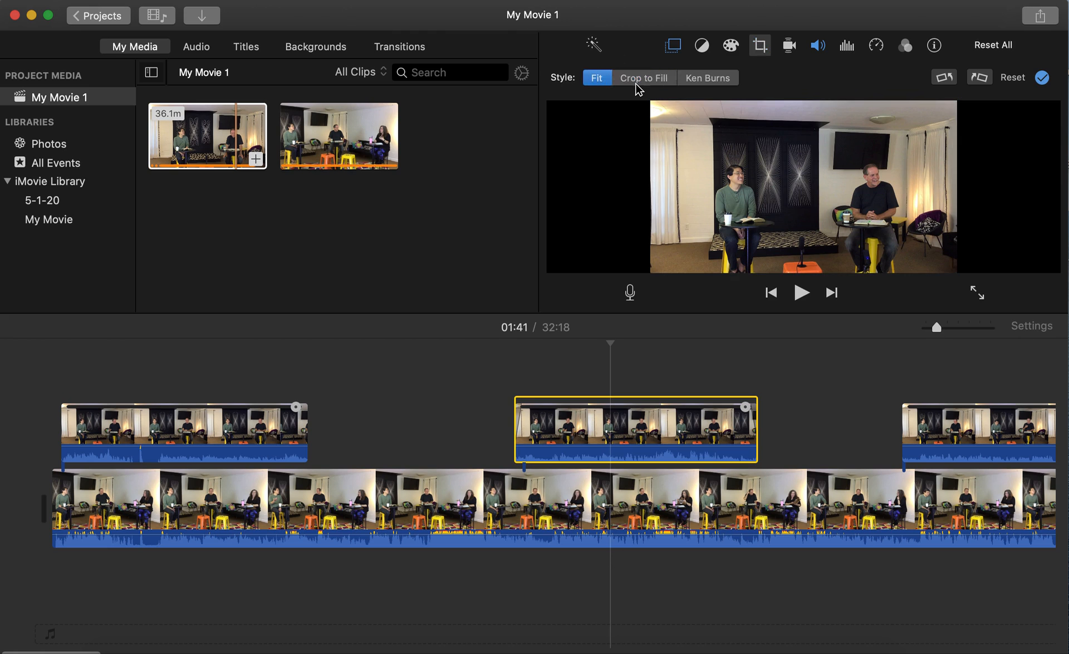
pyautogui.click(641, 82)
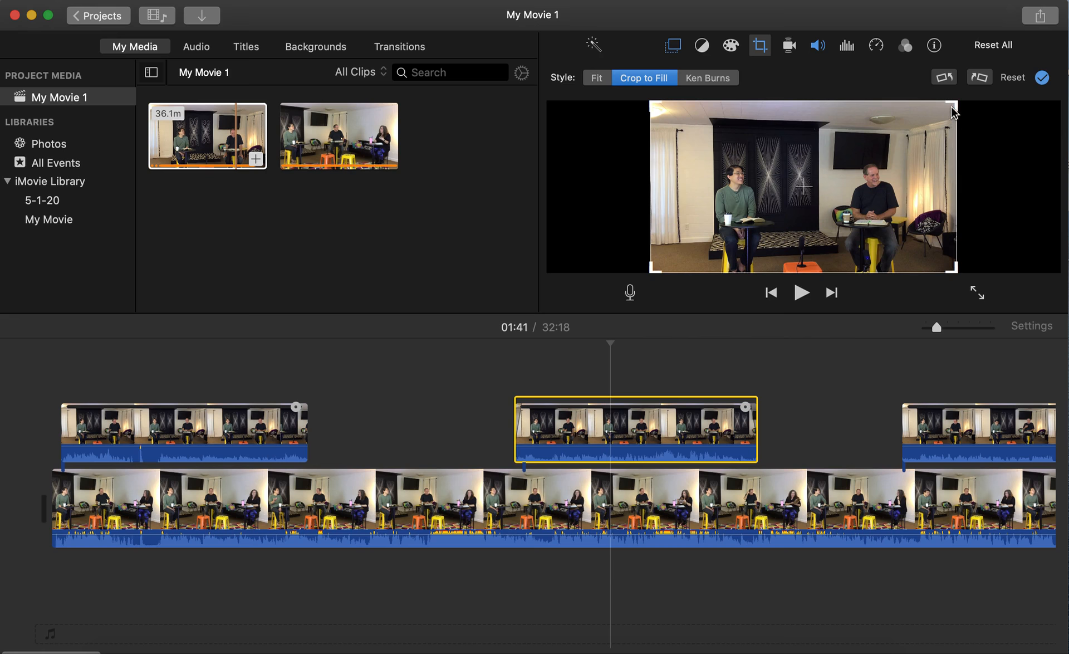
pyautogui.moveTo(954, 105); pyautogui.dragTo(894, 150)
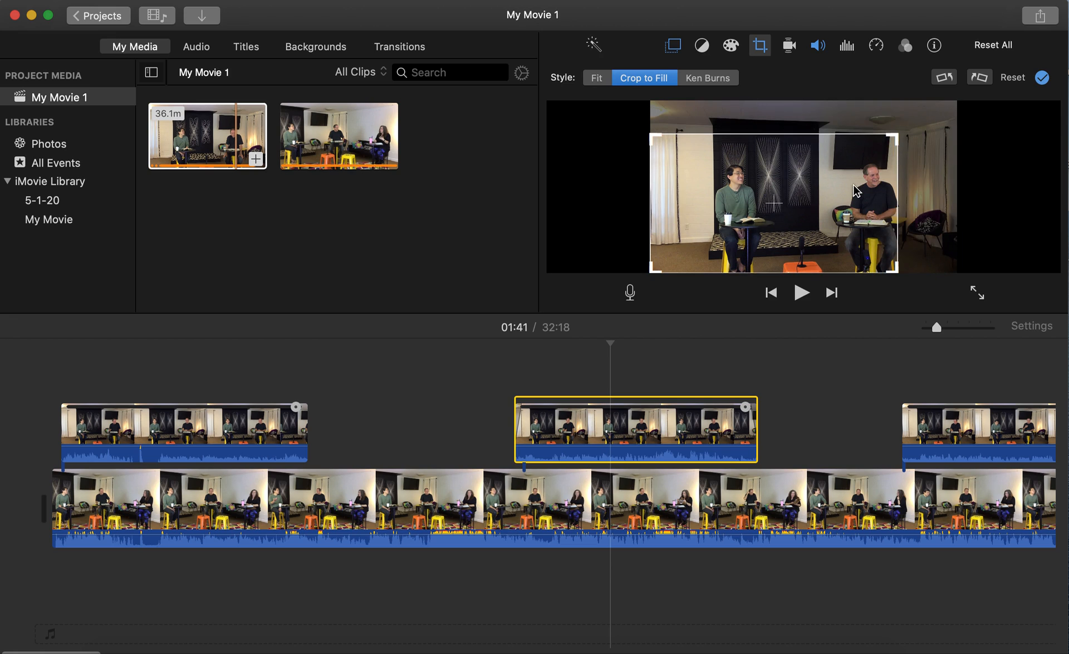
pyautogui.moveTo(856, 191); pyautogui.dragTo(885, 190)
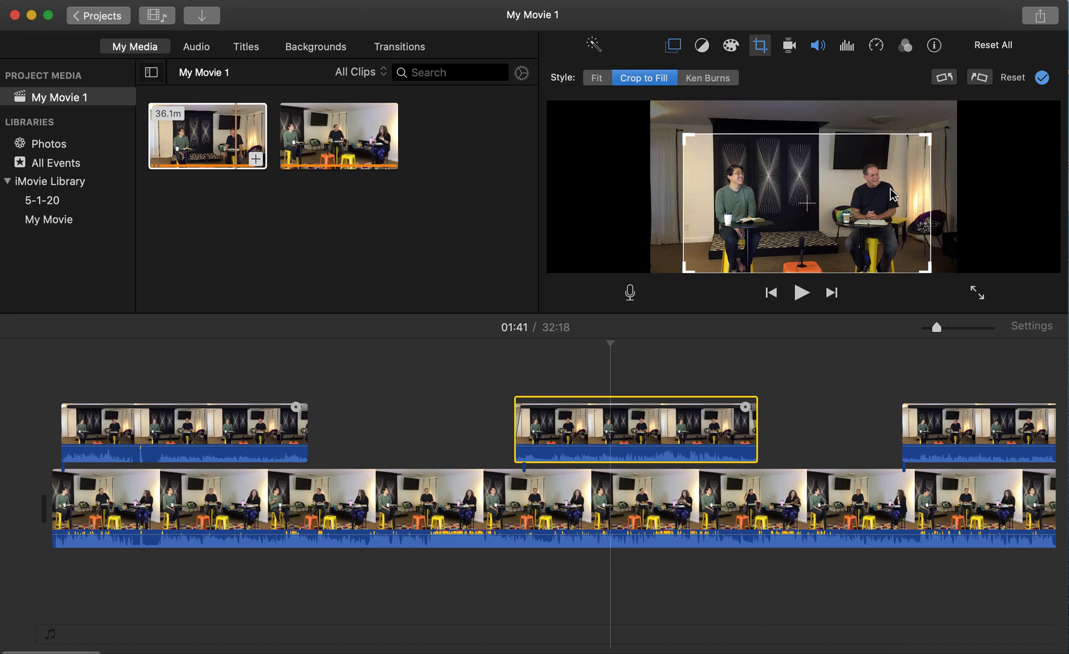
pyautogui.click(707, 361)
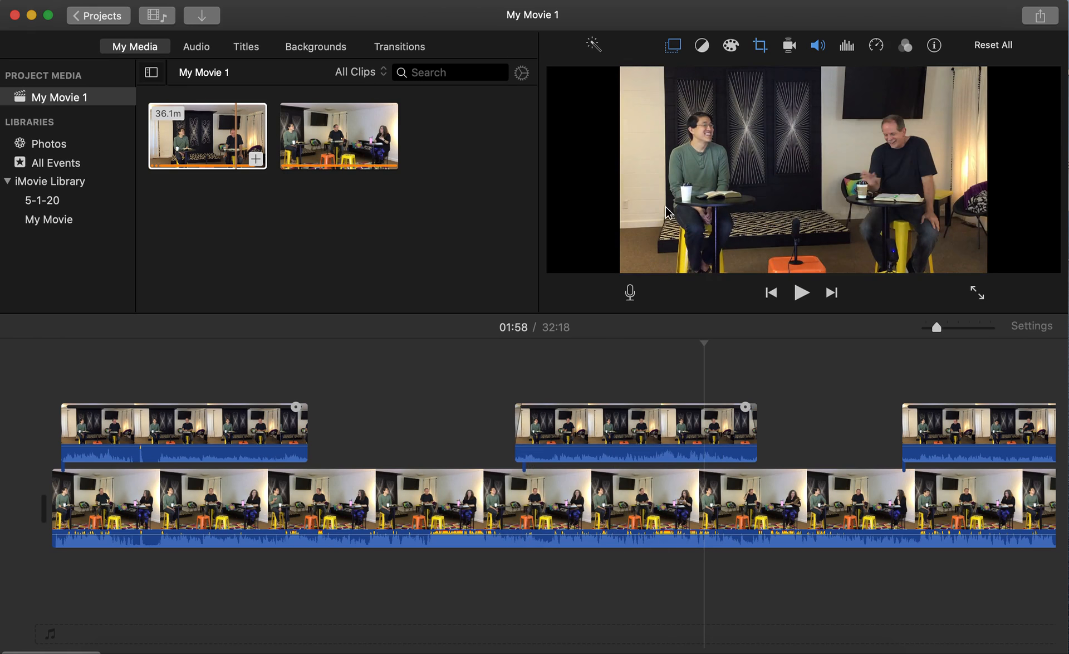
# Switch the middle cutaway's cropping to a Ken Burns move and set its end framing.
pyautogui.click(629, 444)
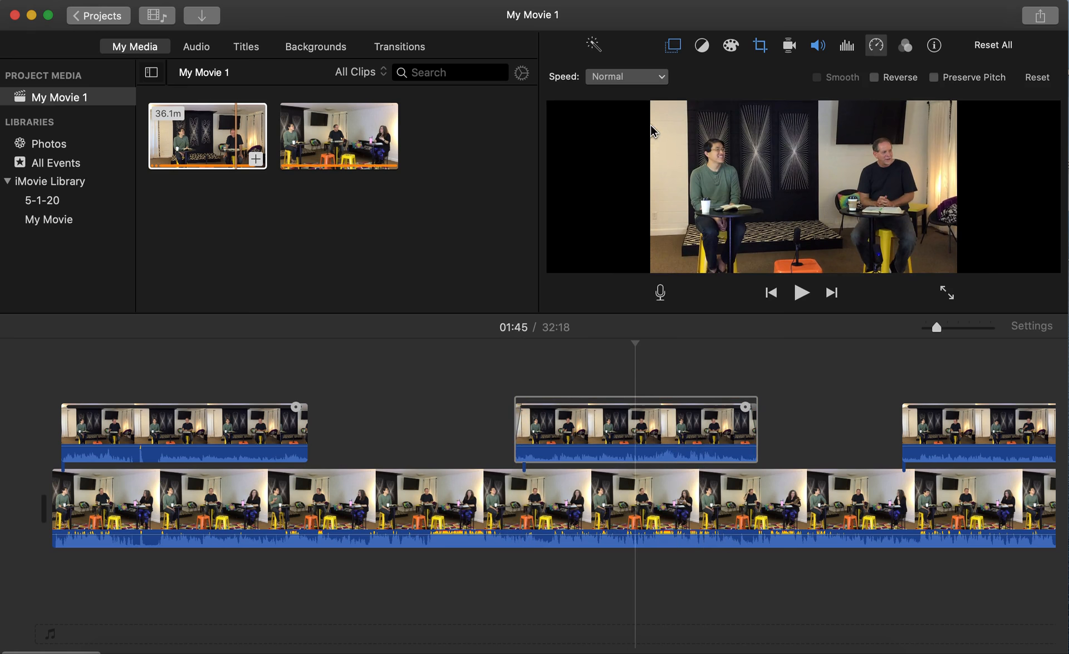
pyautogui.click(760, 46)
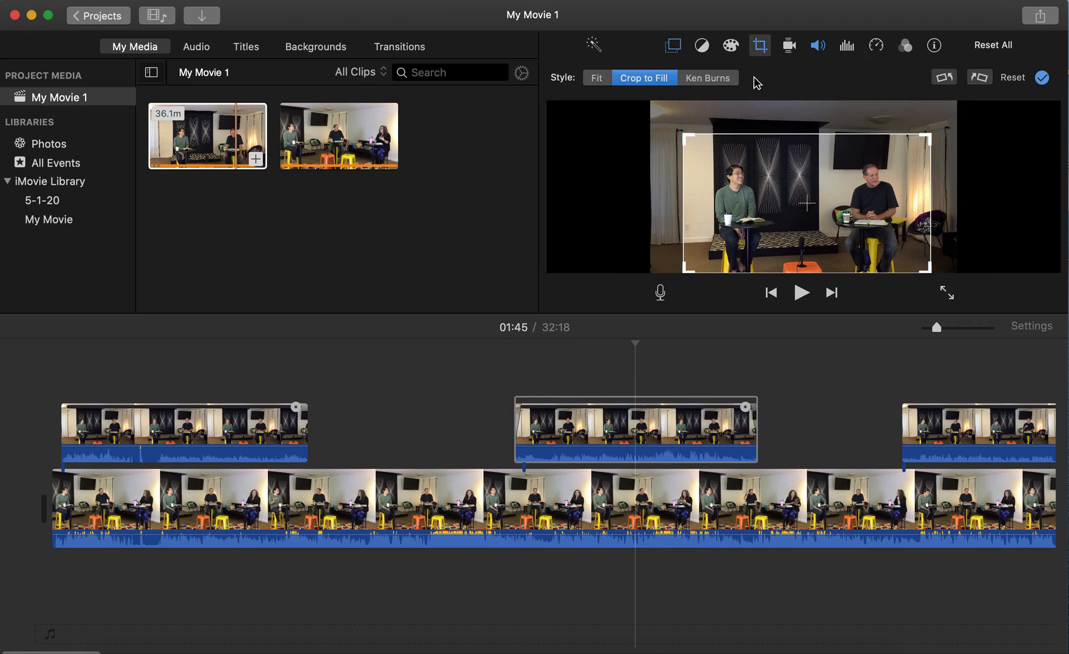
pyautogui.click(710, 80)
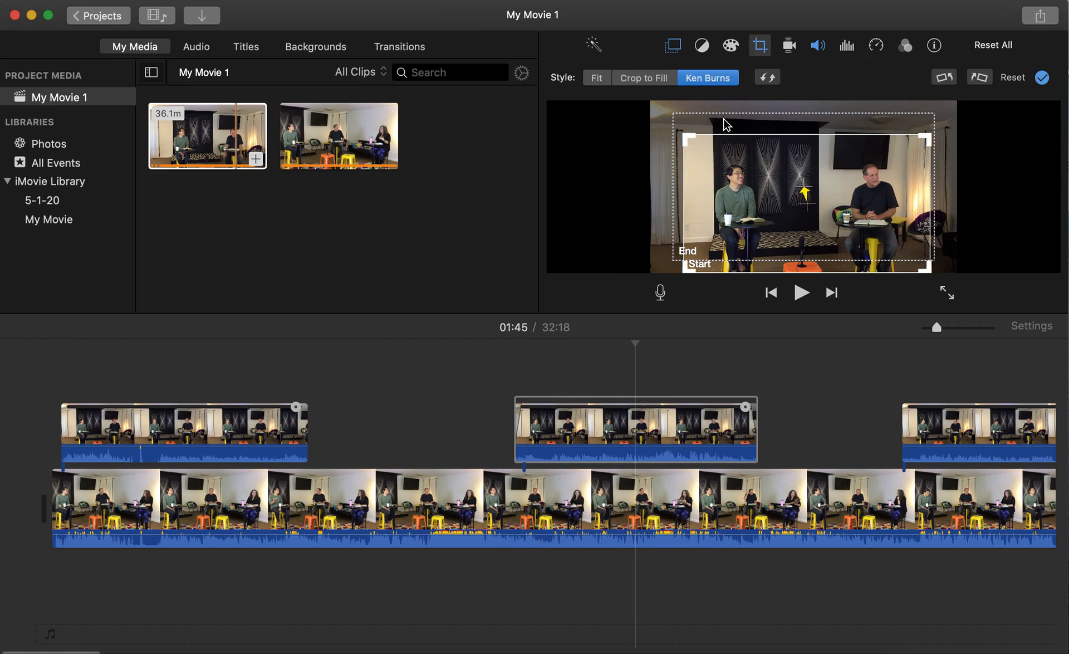
pyautogui.click(928, 135)
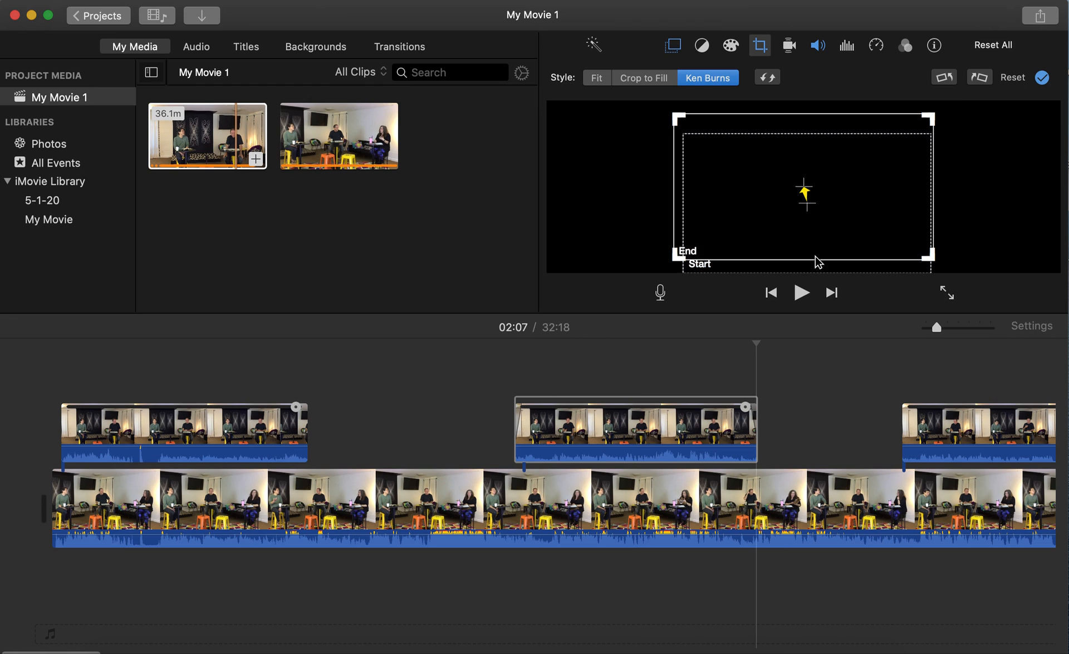
pyautogui.click(570, 367)
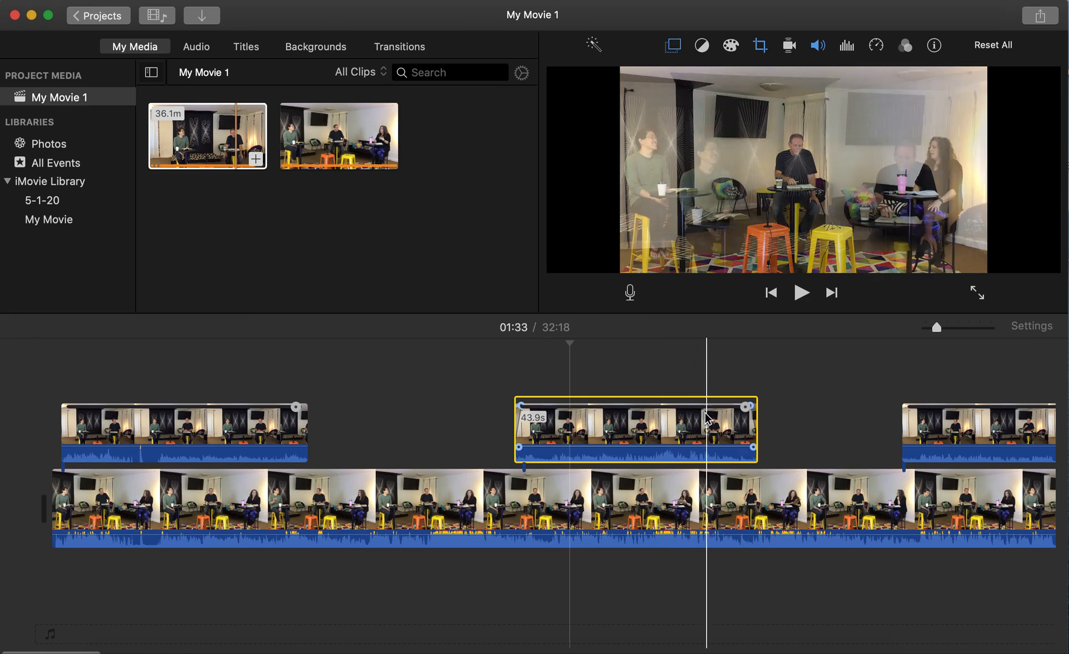
# Set the cutaway back to Crop to Fill, resizing and nudging the frame onto the two men.
pyautogui.click(706, 419)
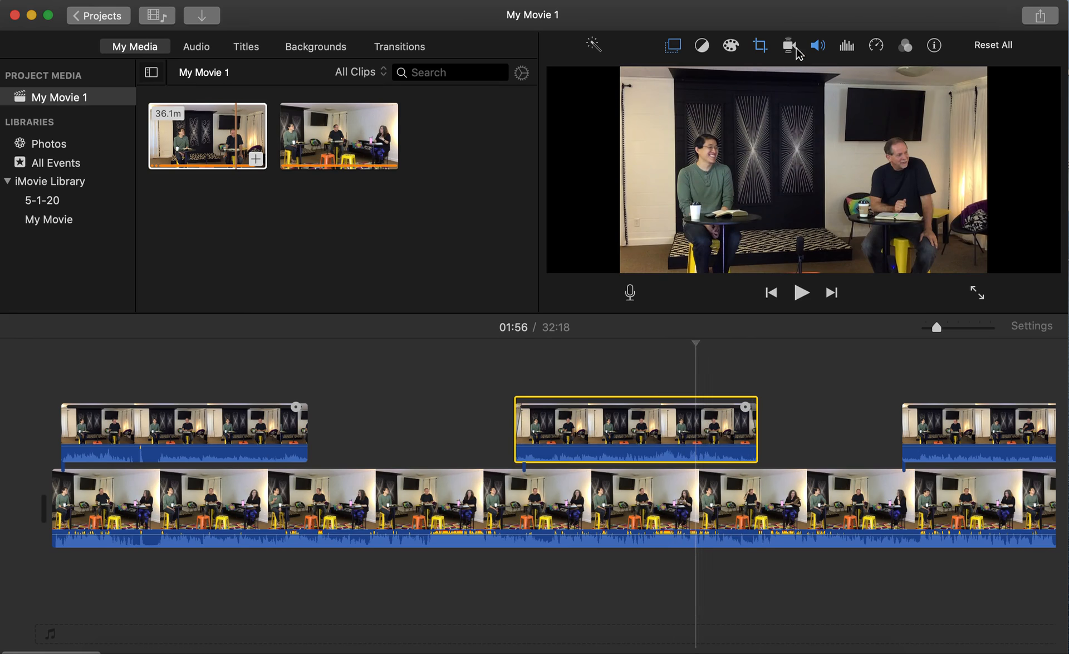
pyautogui.click(760, 47)
pyautogui.click(645, 78)
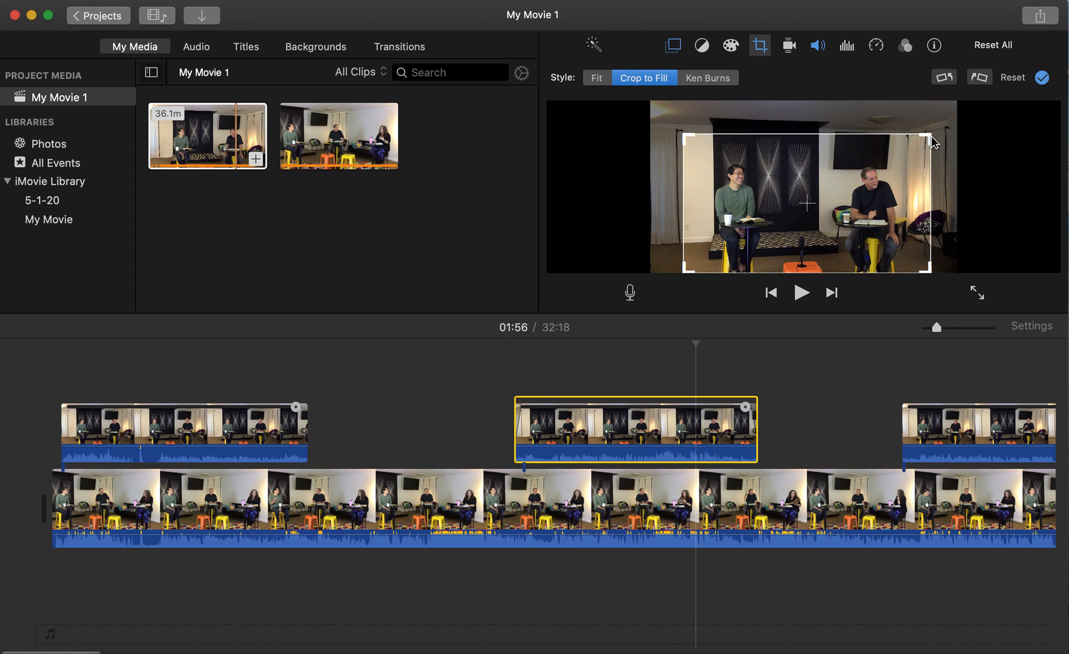
pyautogui.moveTo(933, 142); pyautogui.dragTo(909, 146)
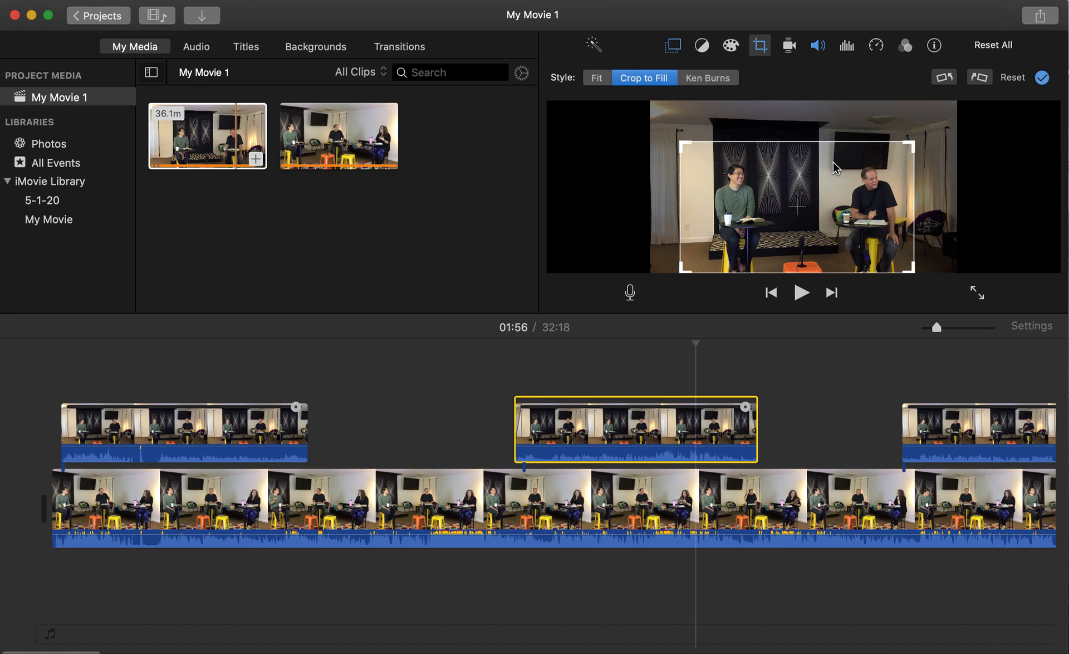
pyautogui.moveTo(833, 162); pyautogui.dragTo(840, 163)
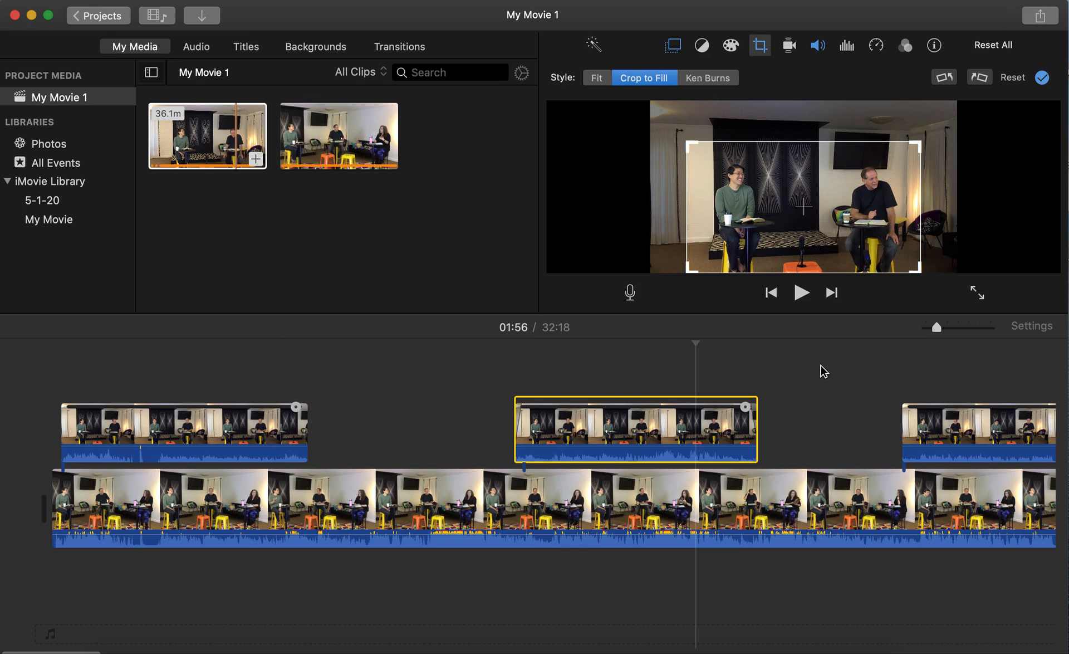
pyautogui.click(812, 425)
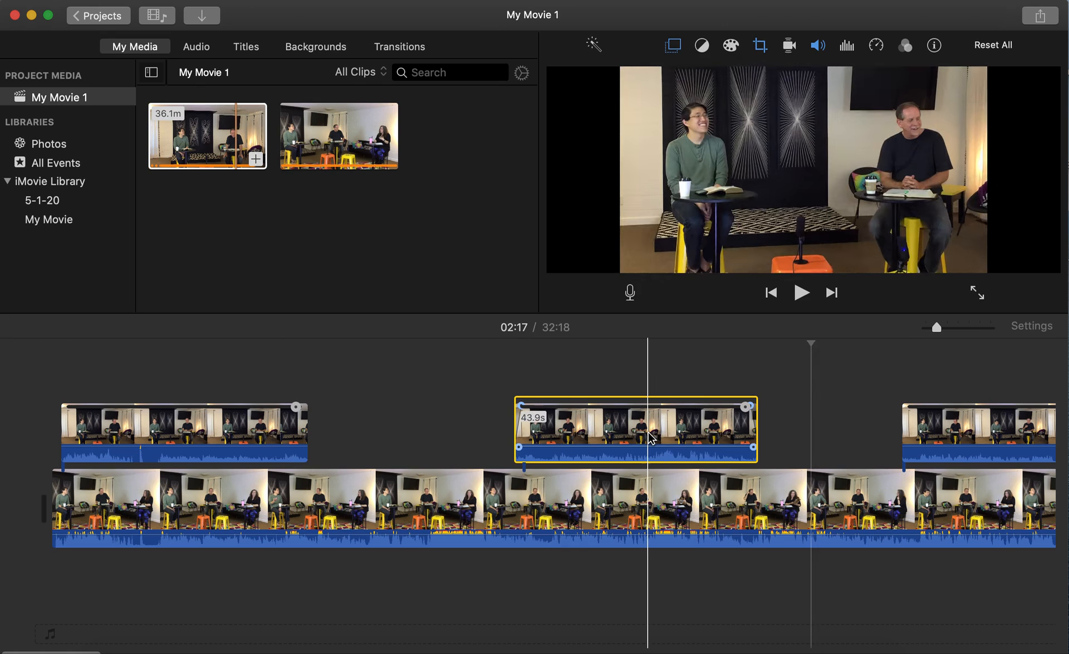
# Recheck the cutaway's crop framing and keep the tight two-shot.
pyautogui.doubleClick(635, 436)
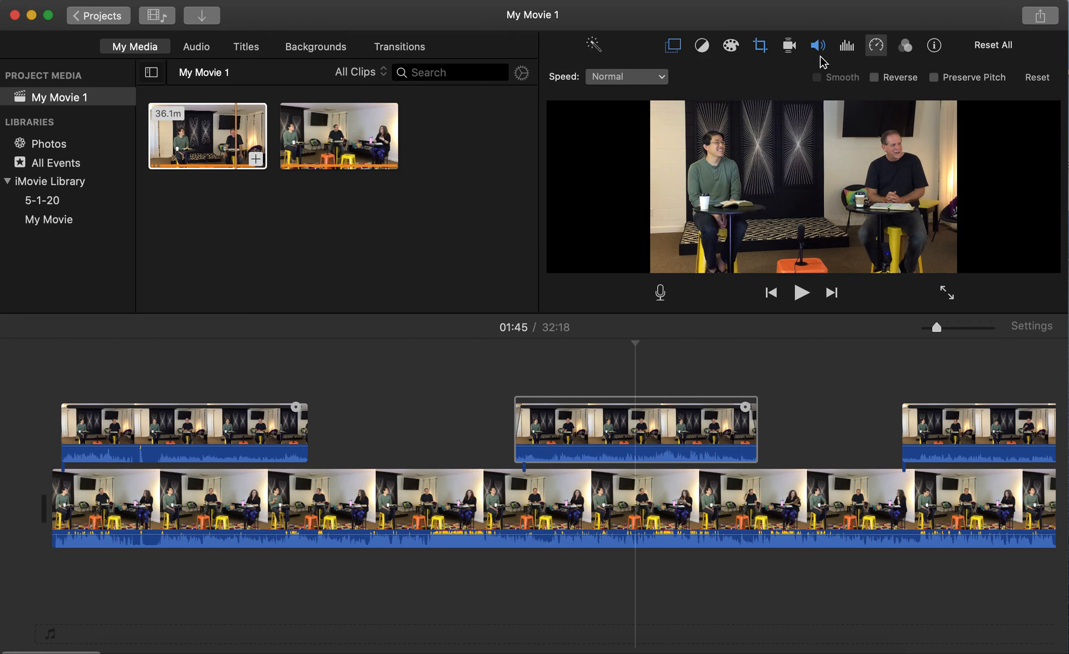
pyautogui.click(762, 47)
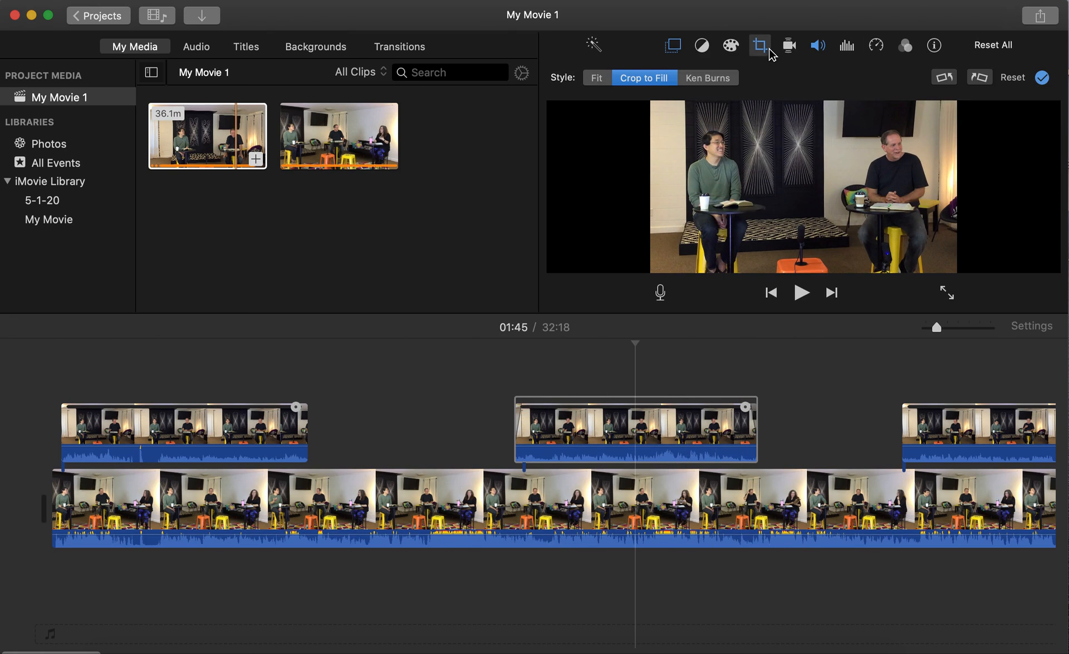
pyautogui.click(774, 416)
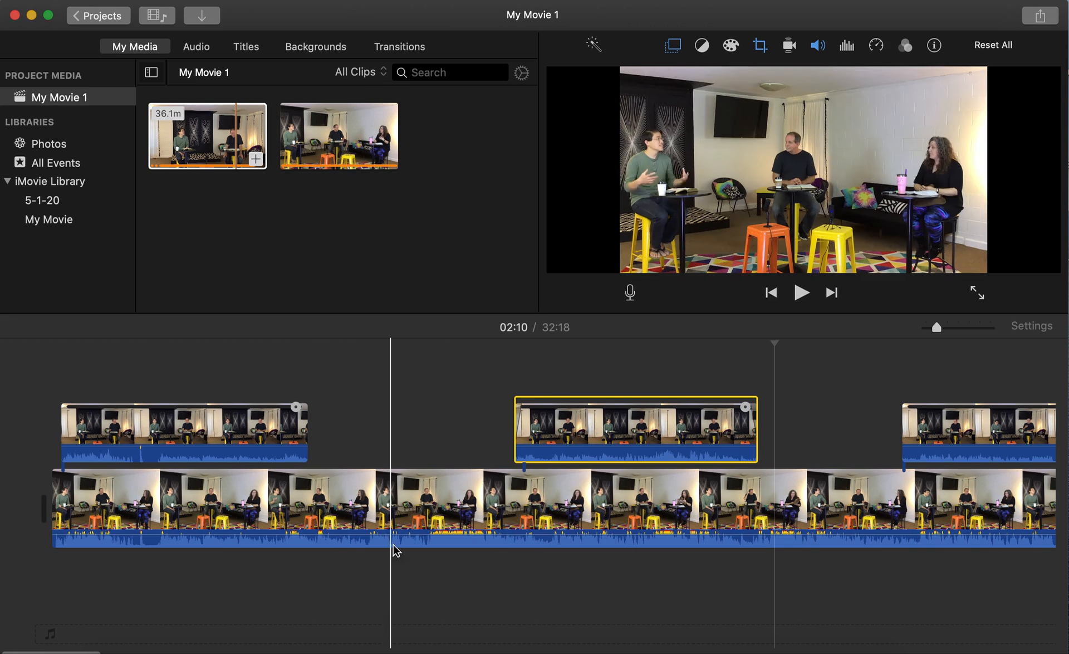
# Split the main camera clip at the 01:00 mark.
pyautogui.click(383, 500)
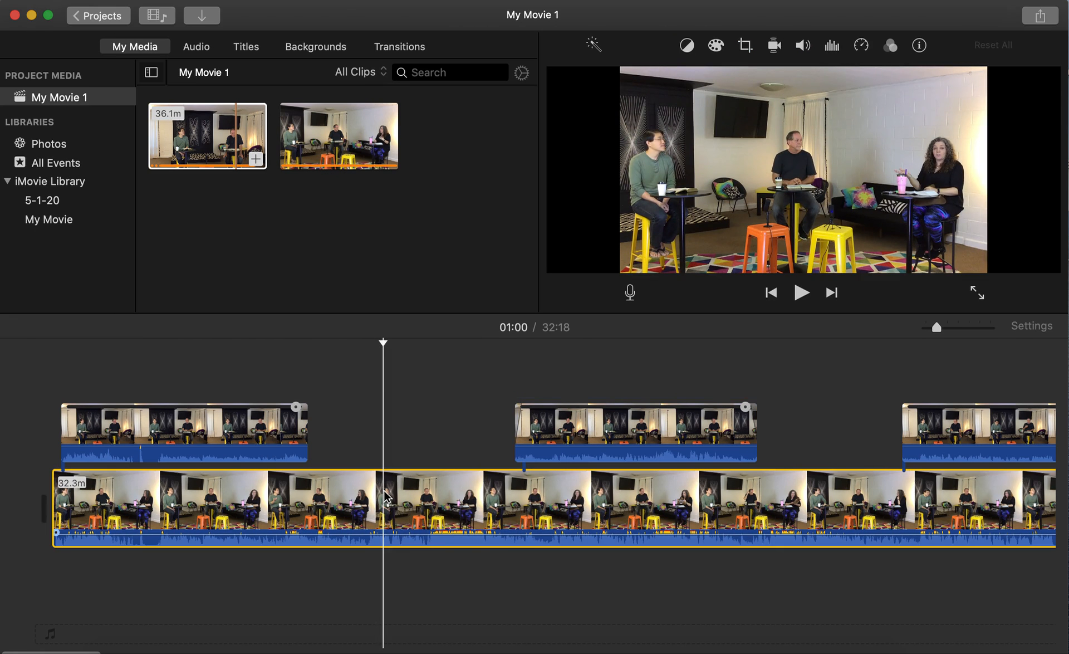
pyautogui.rightClick(388, 498)
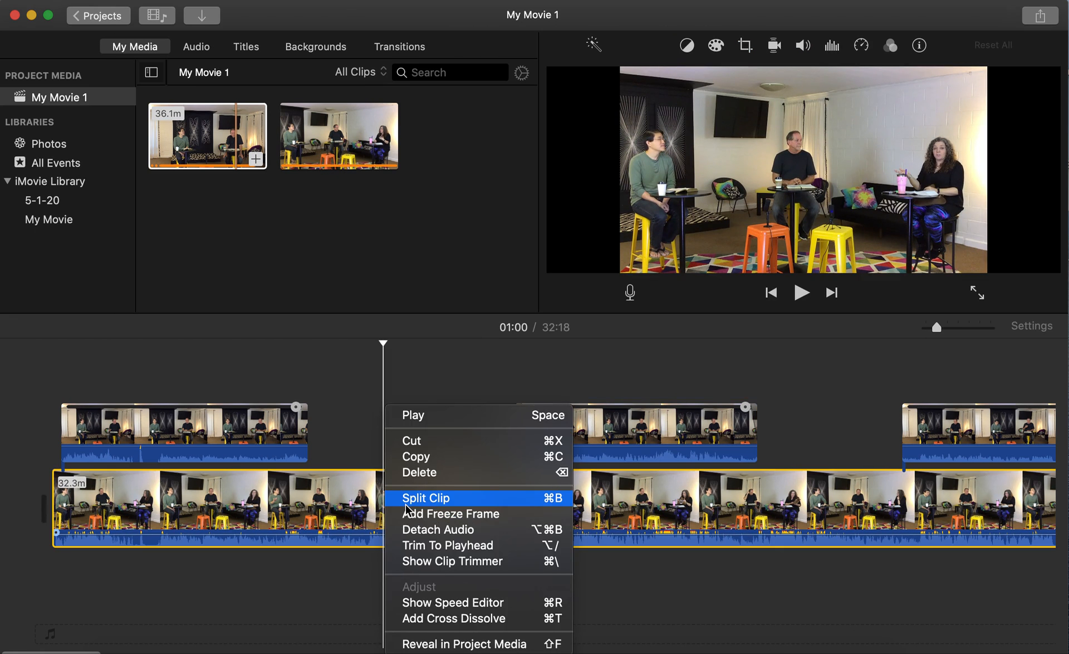
pyautogui.click(405, 503)
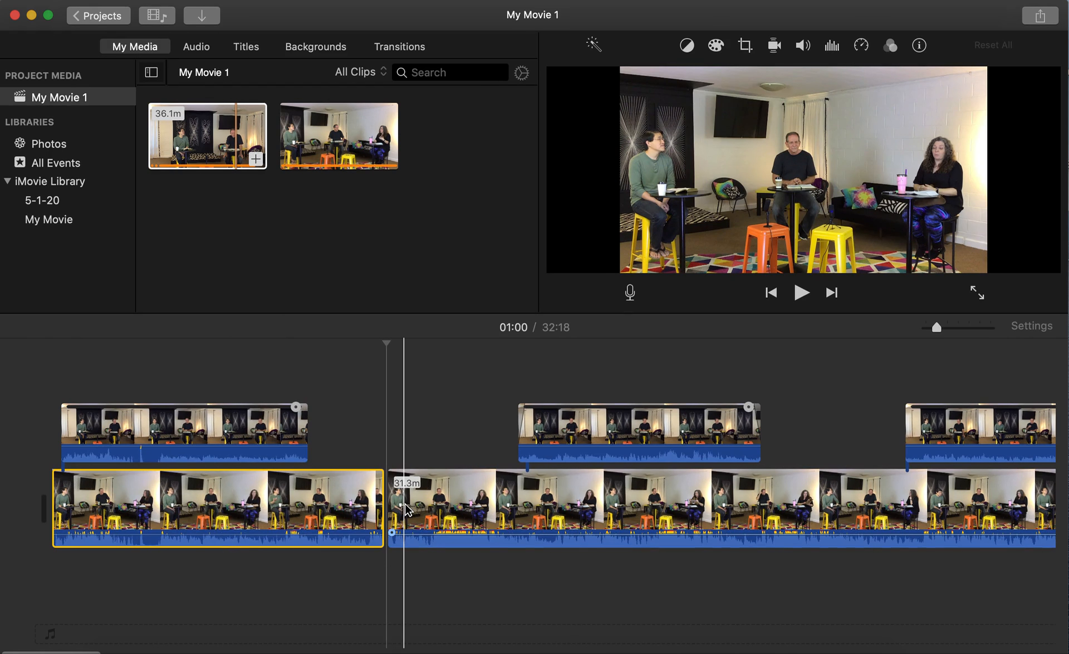
# Split off an 8.8-second piece after the cut and delete it, bringing the movie to 32:09.
pyautogui.click(440, 504)
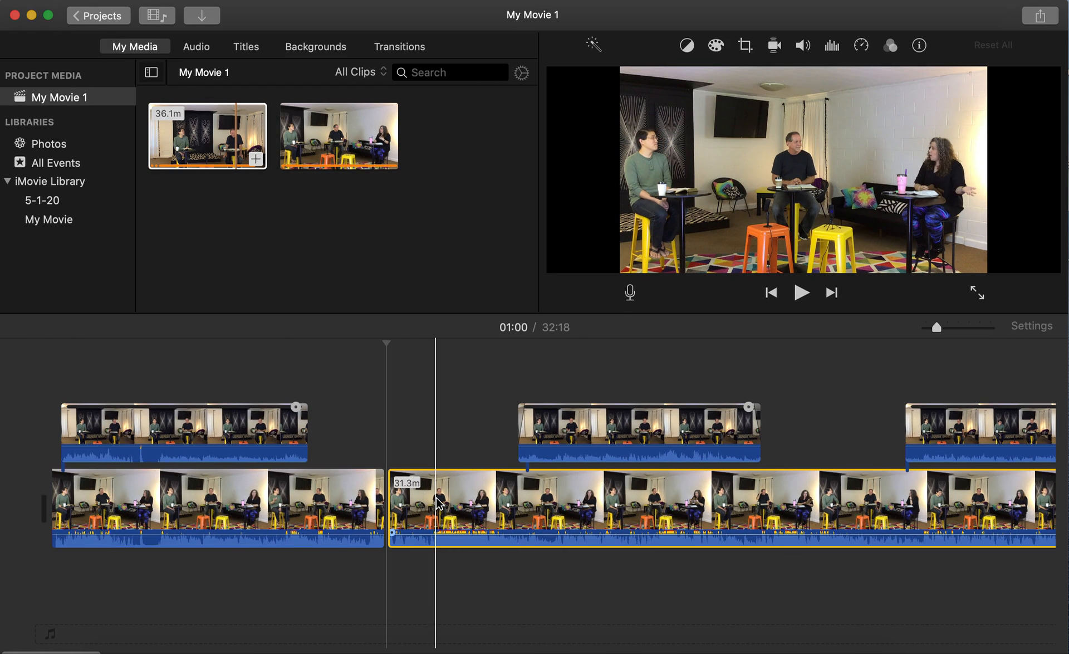
pyautogui.rightClick(440, 504)
pyautogui.click(445, 497)
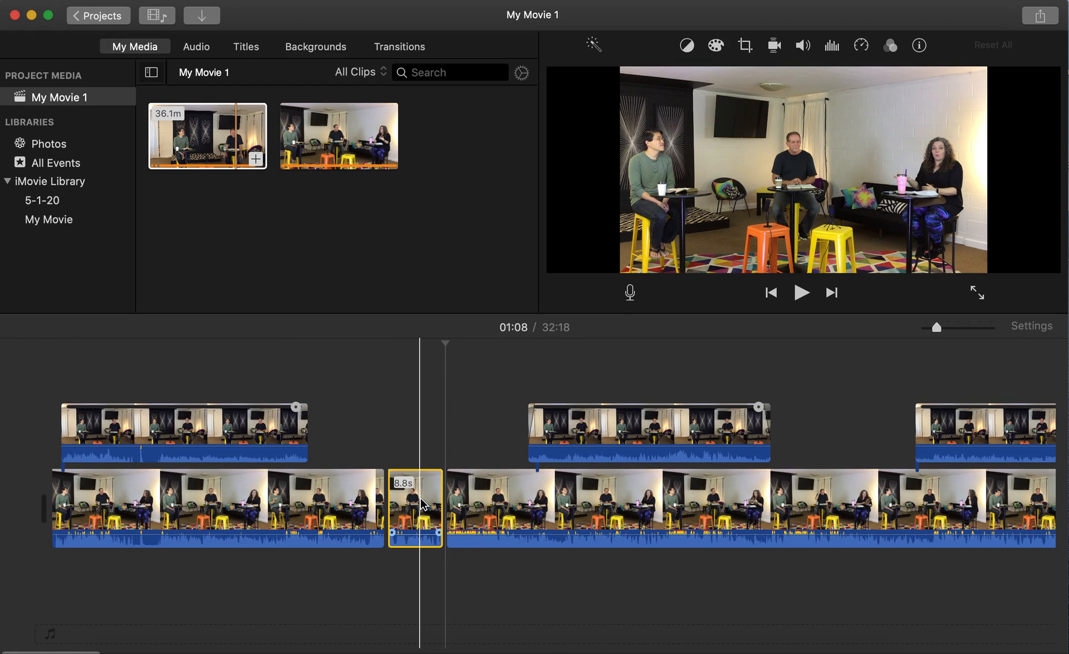
pyautogui.click(429, 501)
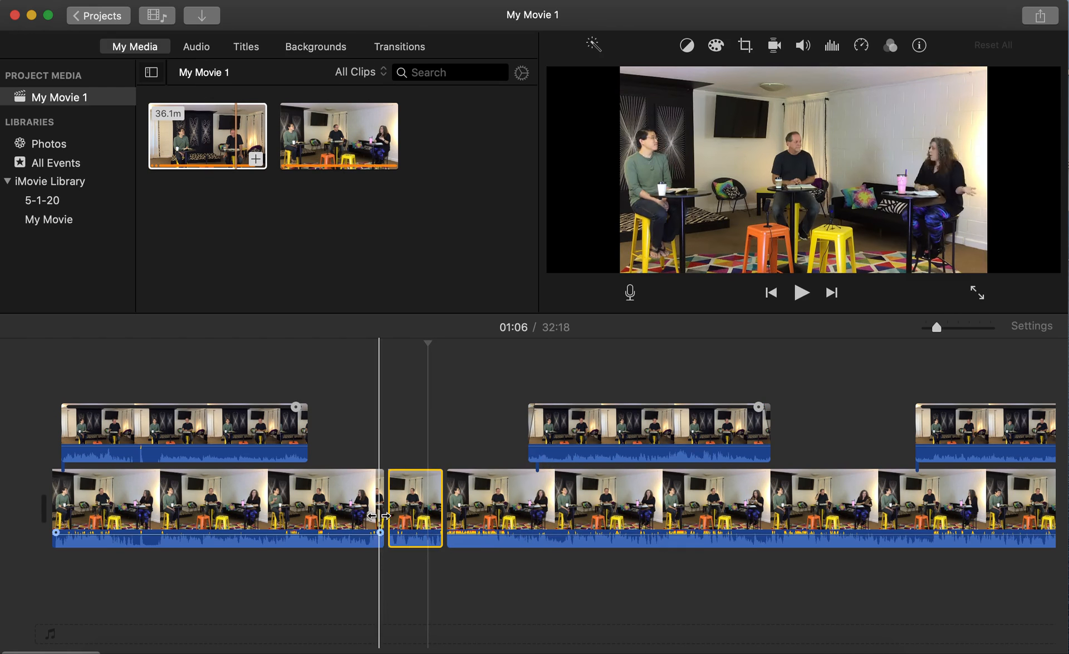
pyautogui.press('Delete')
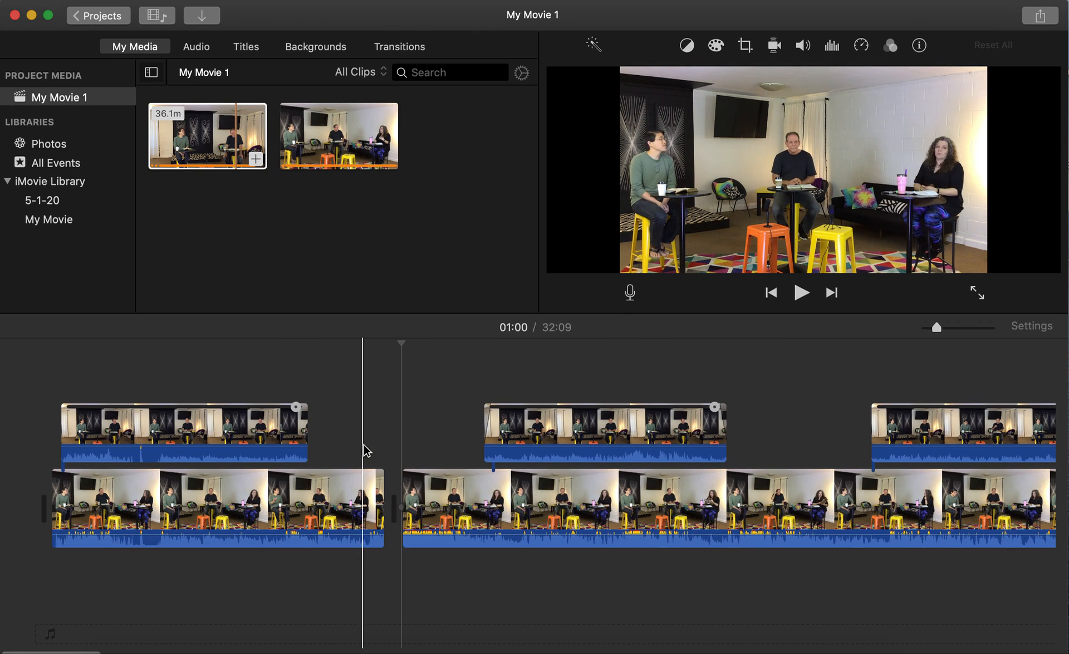
# Add a 0.5-second Cross Dissolve between the two main clip pieces, then delete it.
pyautogui.click(410, 50)
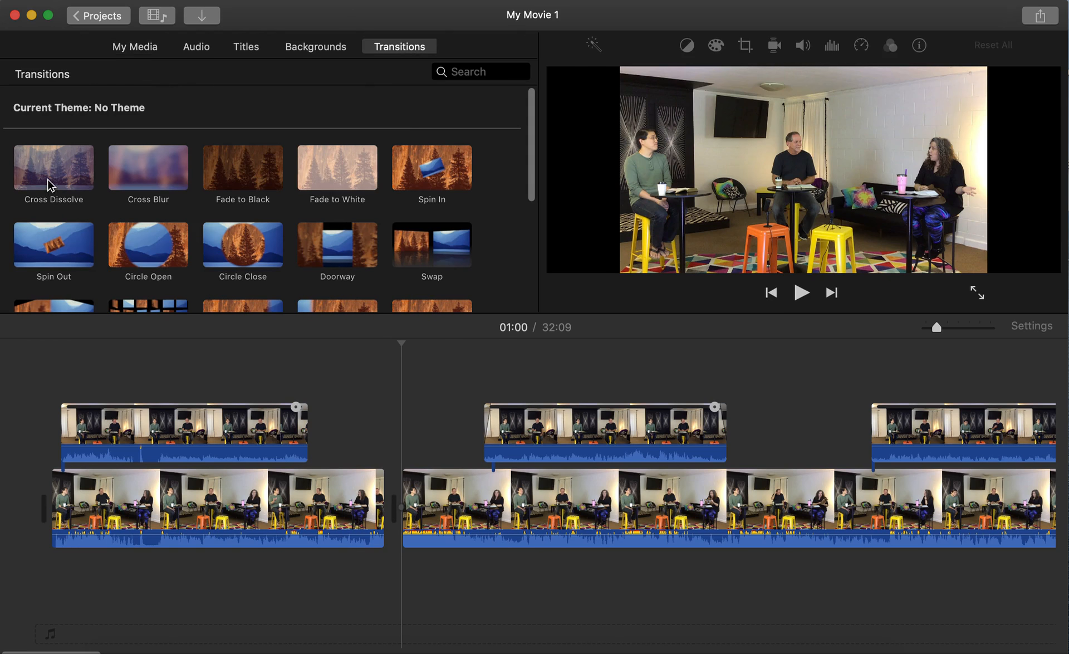
pyautogui.moveTo(50, 185)
pyautogui.mouseDown()
pyautogui.moveTo(286, 374)
pyautogui.moveTo(381, 495)
pyautogui.mouseUp()
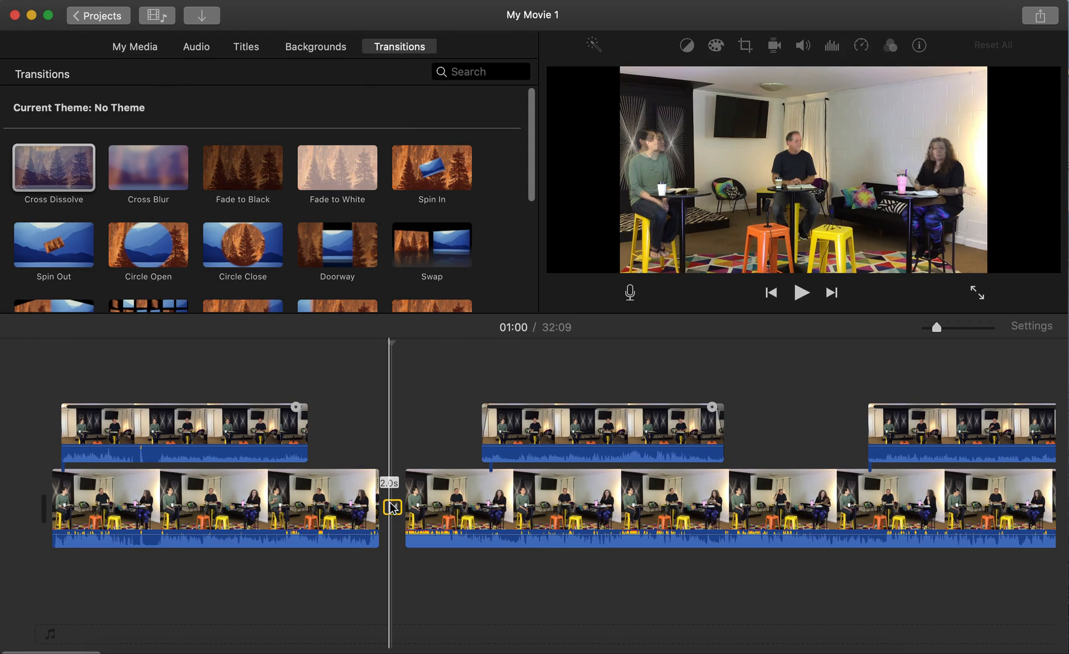
pyautogui.doubleClick(393, 507)
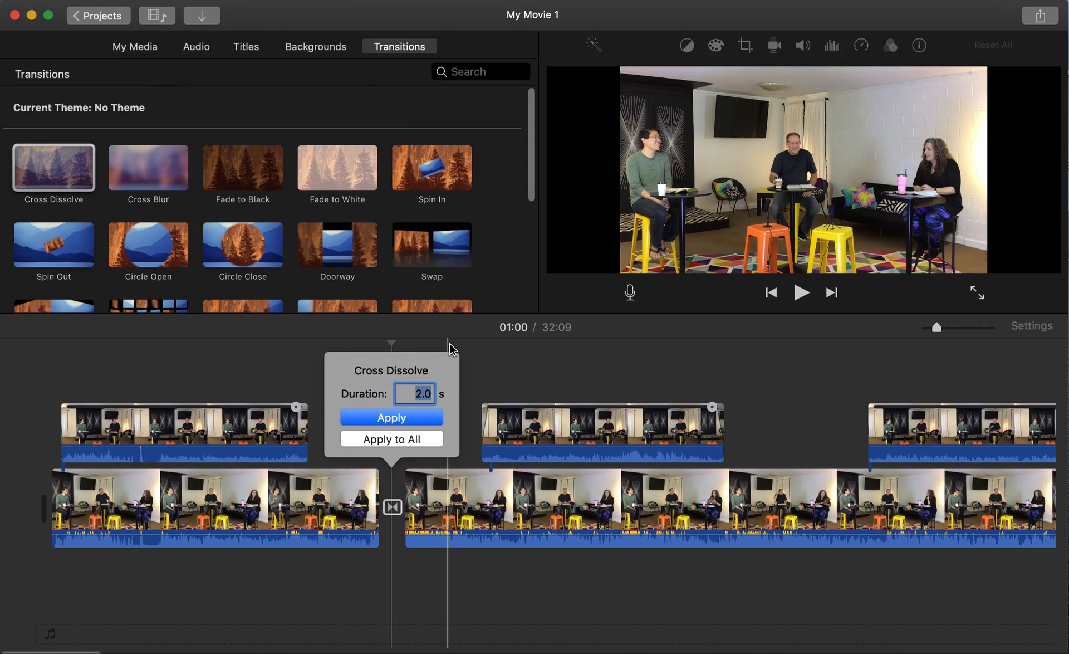
pyautogui.write('0.5')
pyautogui.press('Return')
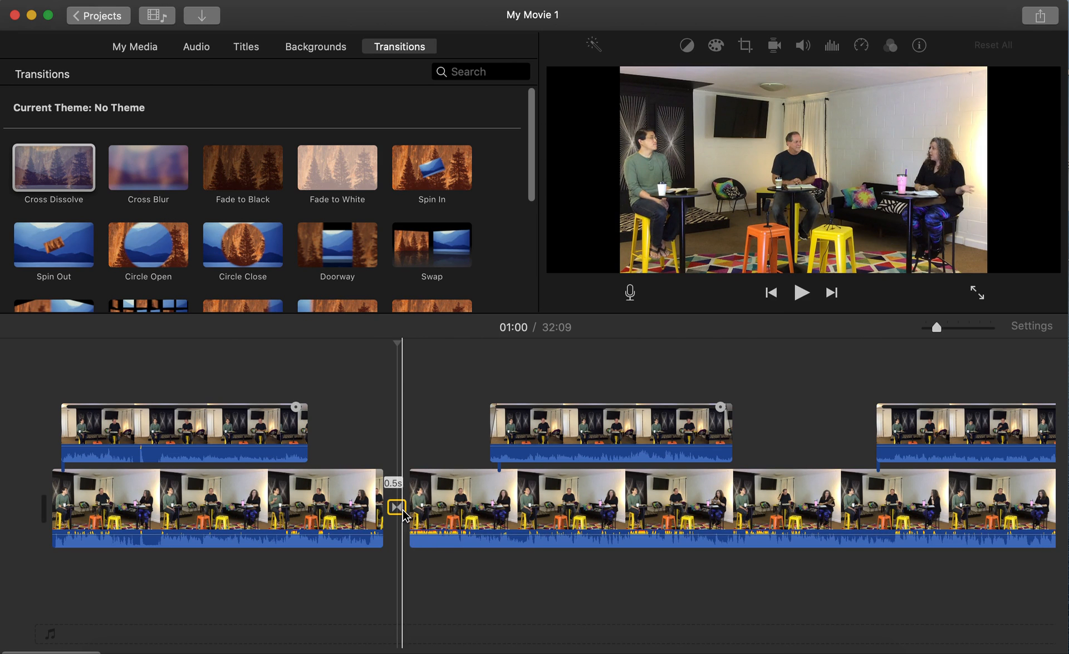
pyautogui.press('Delete')
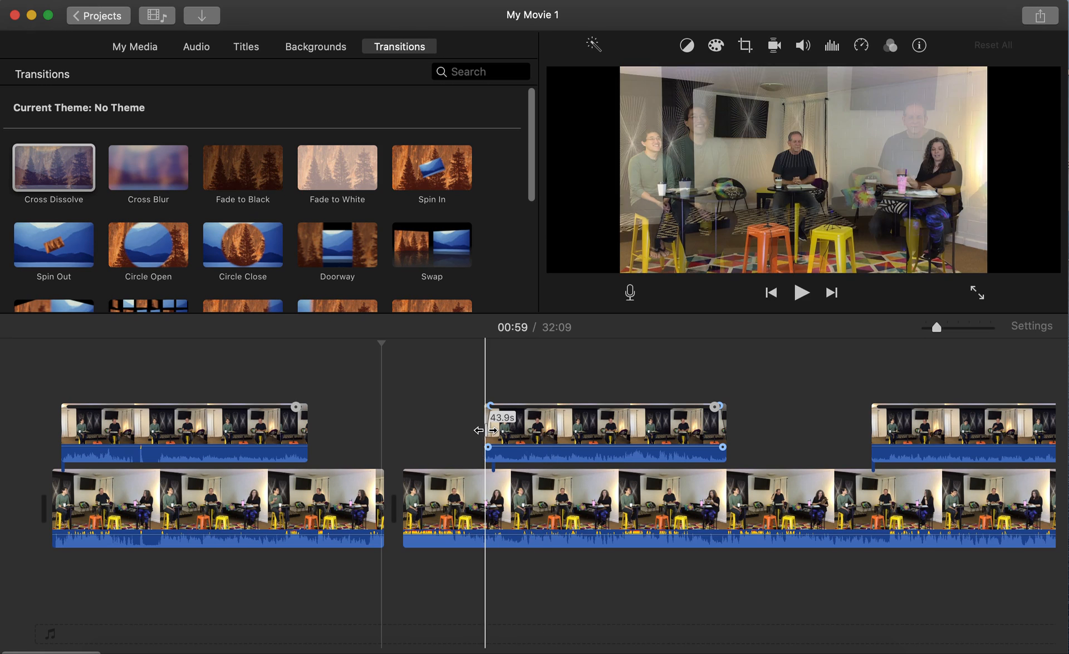
# Extend the middle wide-shot cutaway's left edge back to the main clip's split point.
pyautogui.moveTo(486, 430); pyautogui.dragTo(400, 433)
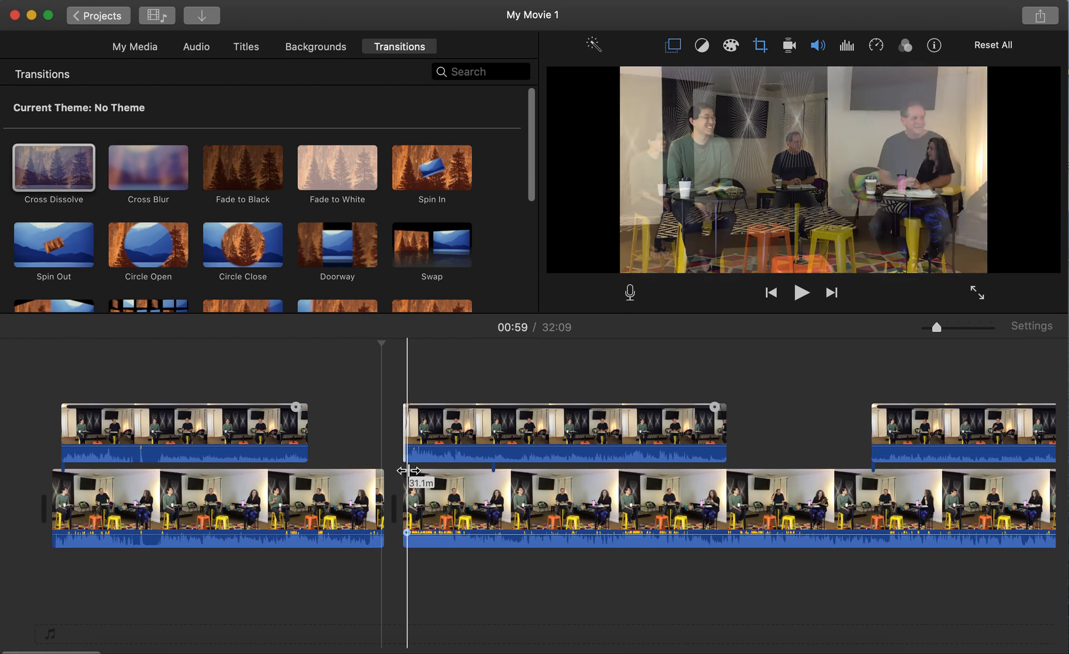
pyautogui.click(402, 444)
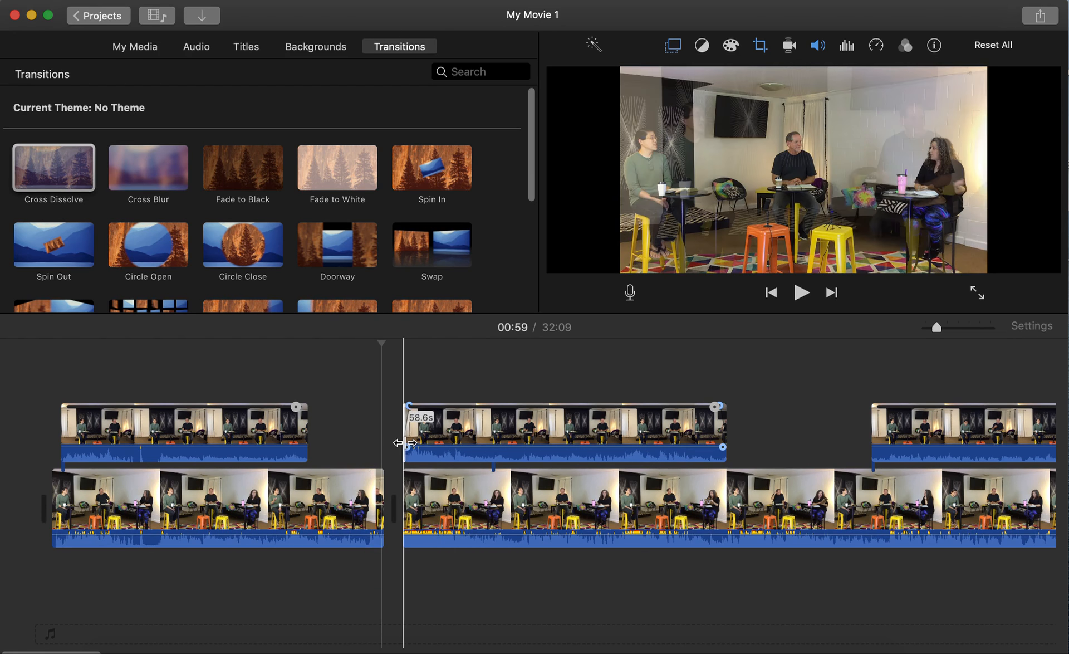
pyautogui.moveTo(394, 442); pyautogui.dragTo(395, 441)
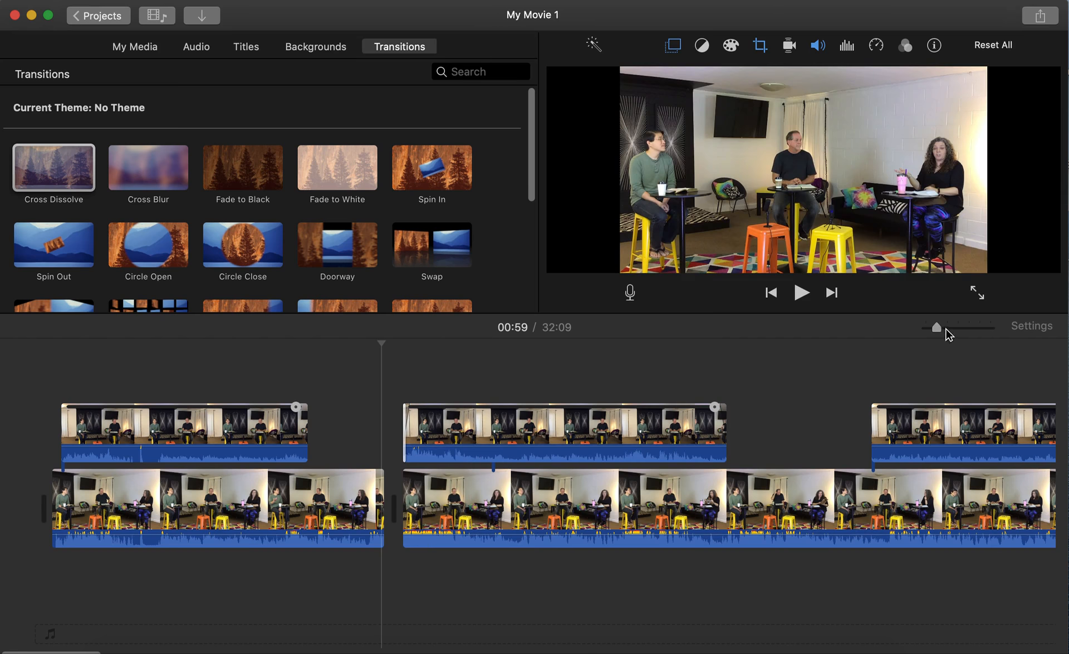
# Zoom into the timeline and move the middle cutaway's start one frame earlier to match the cut.
pyautogui.moveTo(946, 328); pyautogui.dragTo(969, 329)
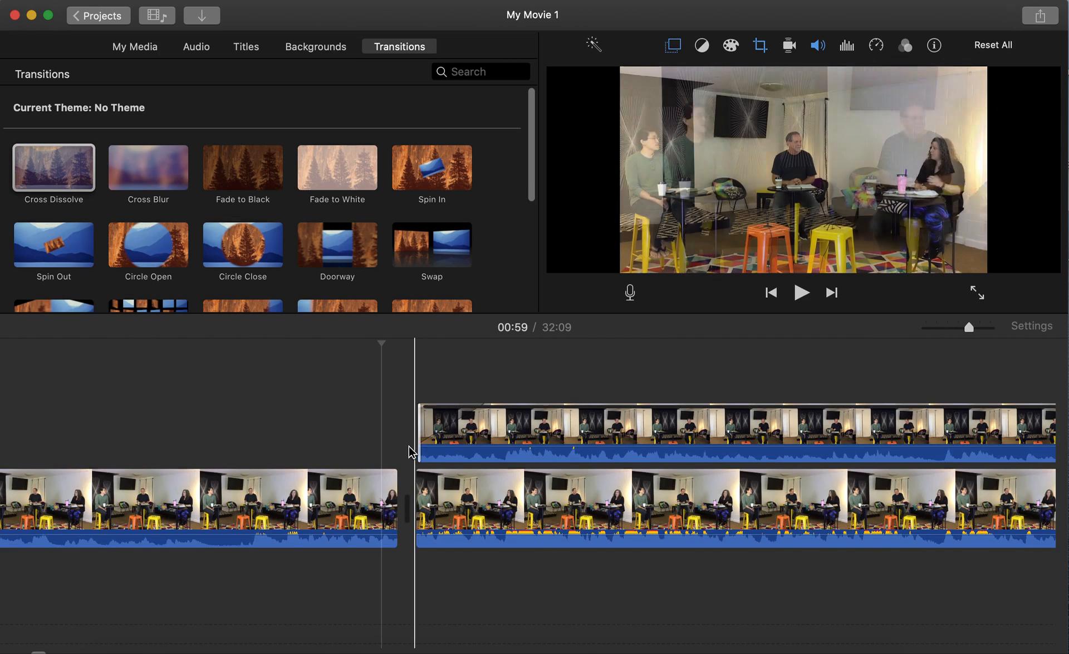
pyautogui.moveTo(411, 440); pyautogui.dragTo(412, 441)
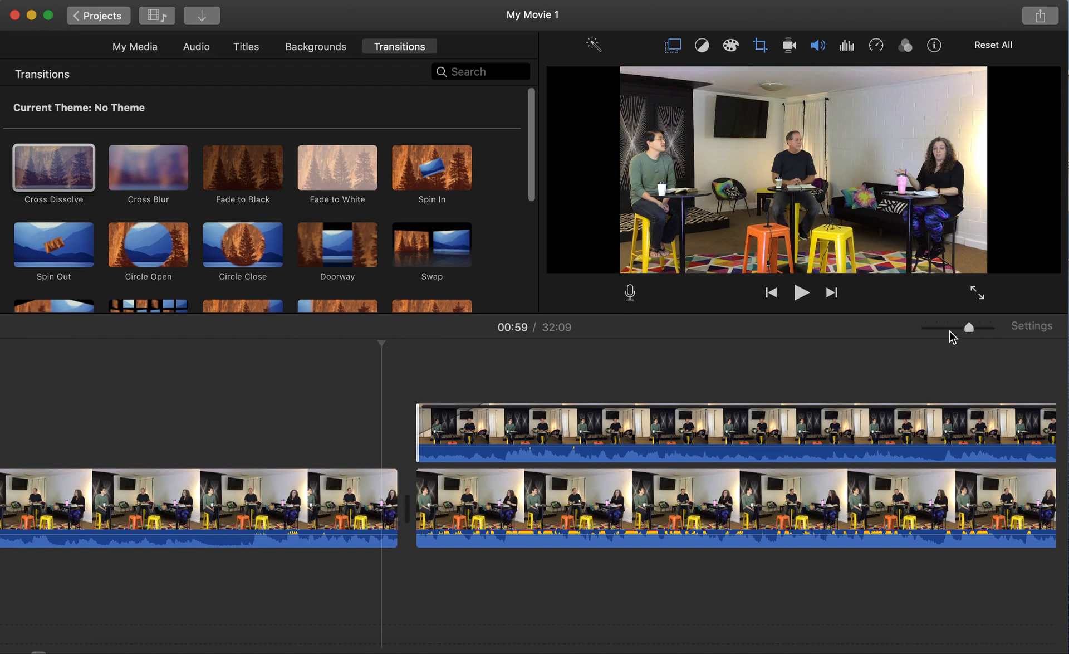
pyautogui.moveTo(964, 328); pyautogui.dragTo(937, 327)
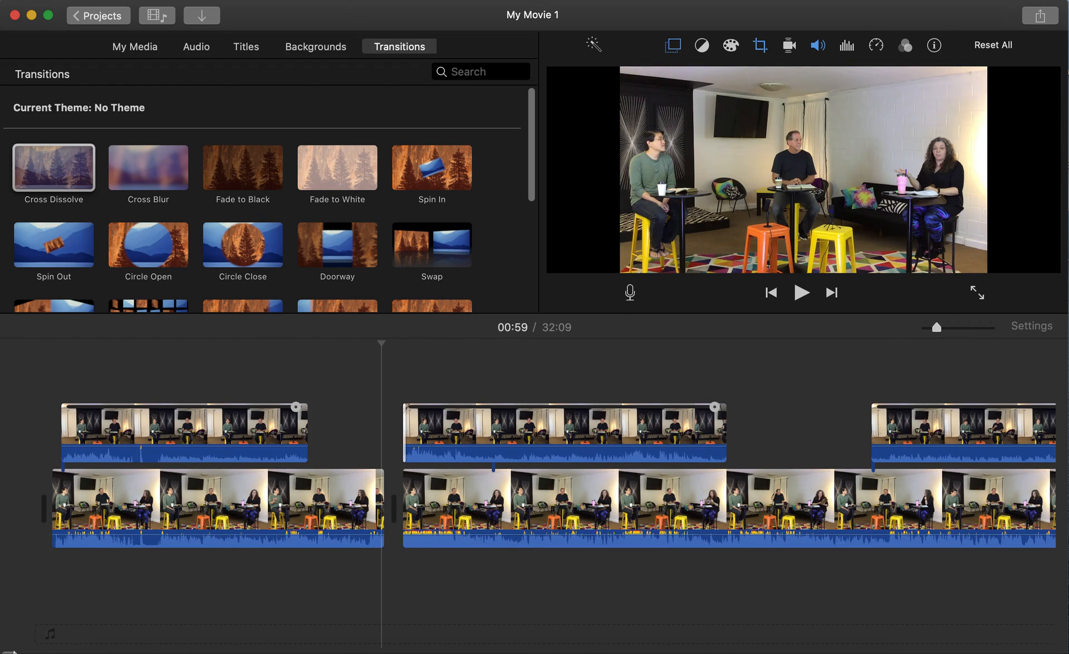
pyautogui.hscroll(10, 14, 649)
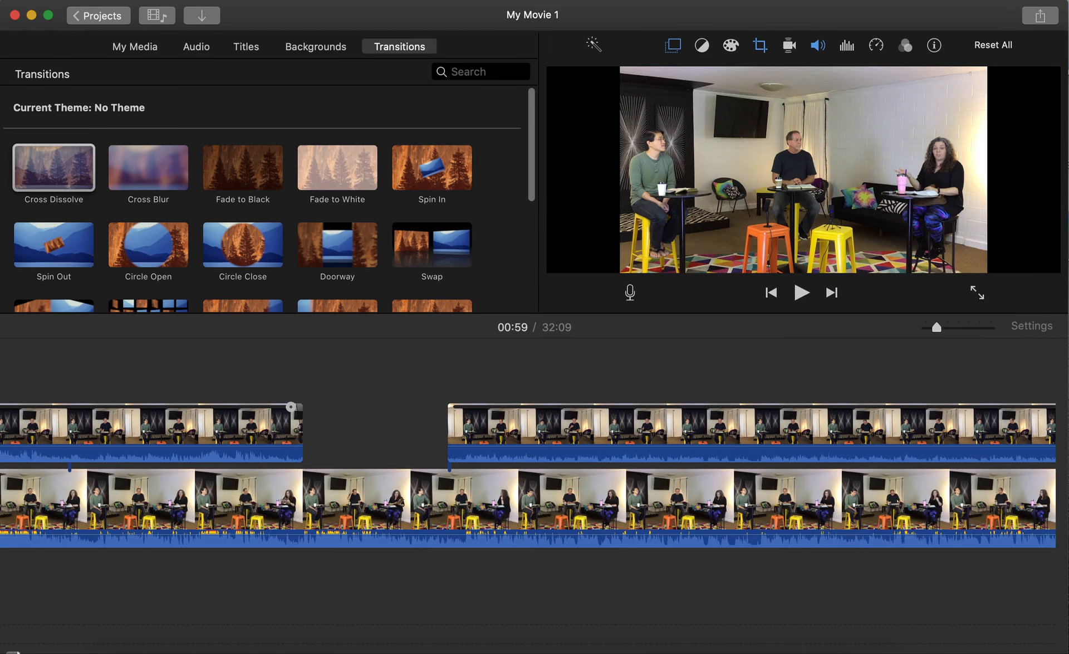
pyautogui.moveTo(17, 652); pyautogui.dragTo(13, 652)
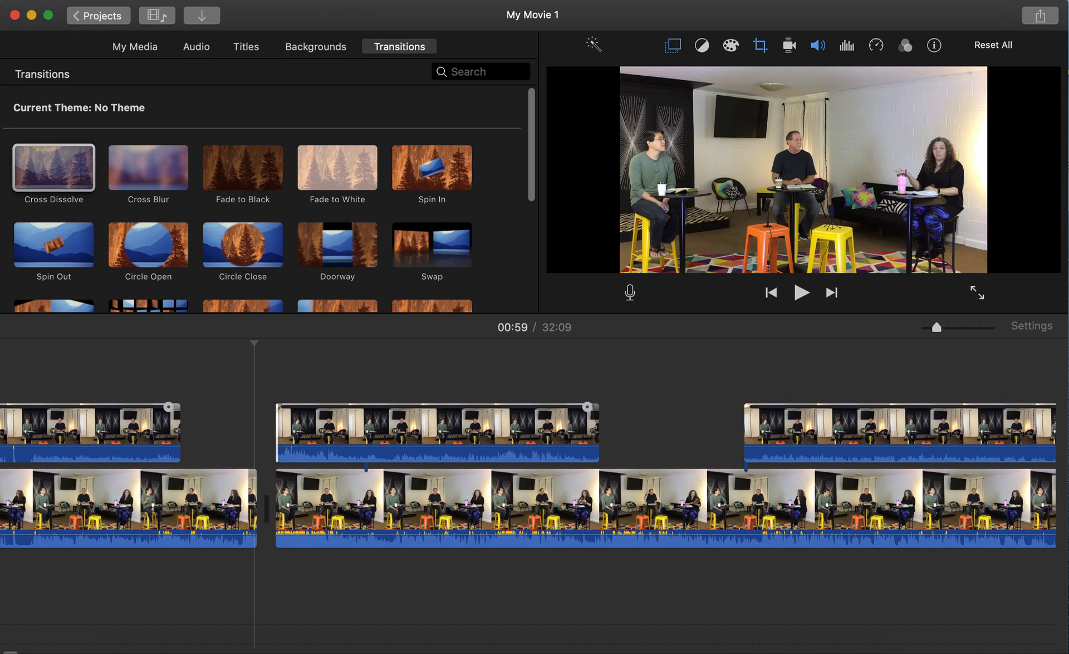
pyautogui.moveTo(10, 652); pyautogui.dragTo(12, 651)
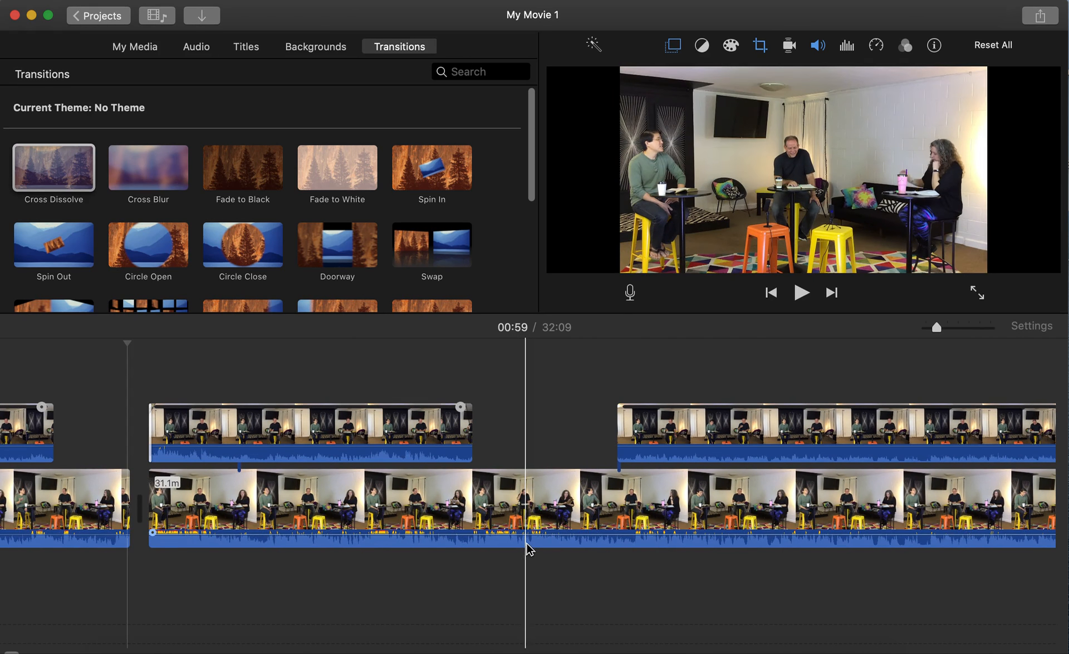
# Detach the second main clip piece's audio onto its own green audio track.
pyautogui.click(527, 546)
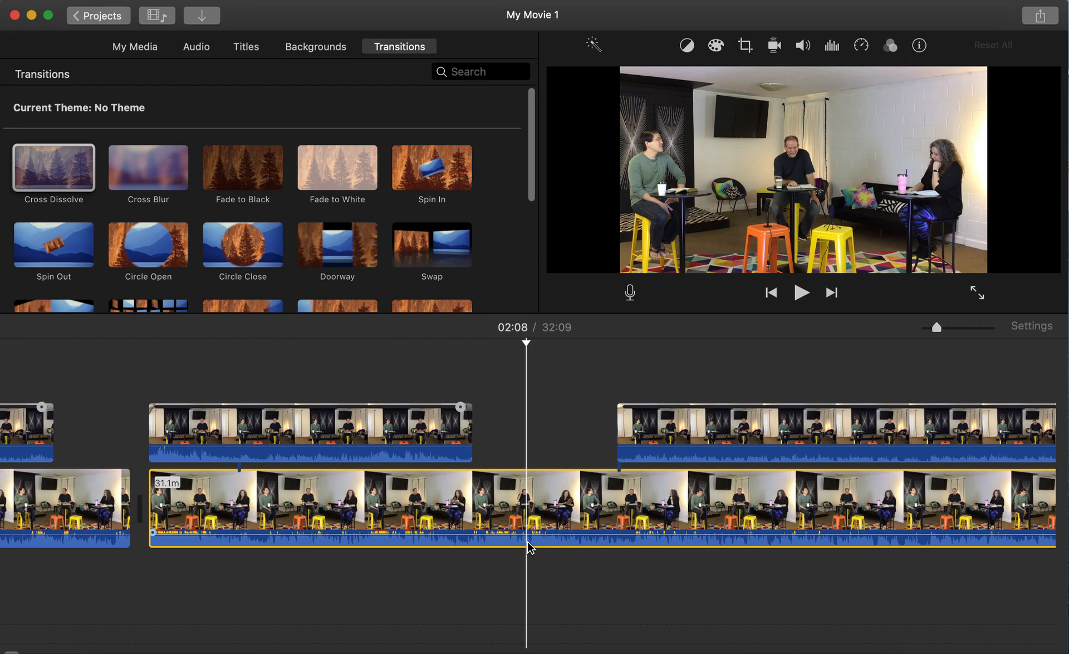
pyautogui.rightClick(527, 541)
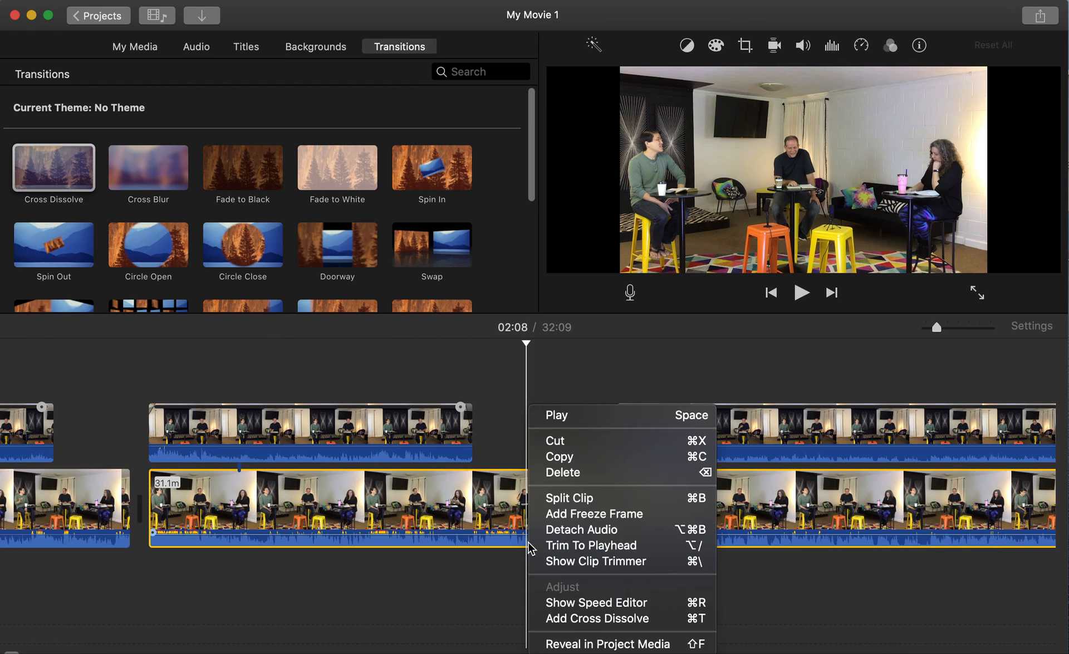
pyautogui.click(597, 536)
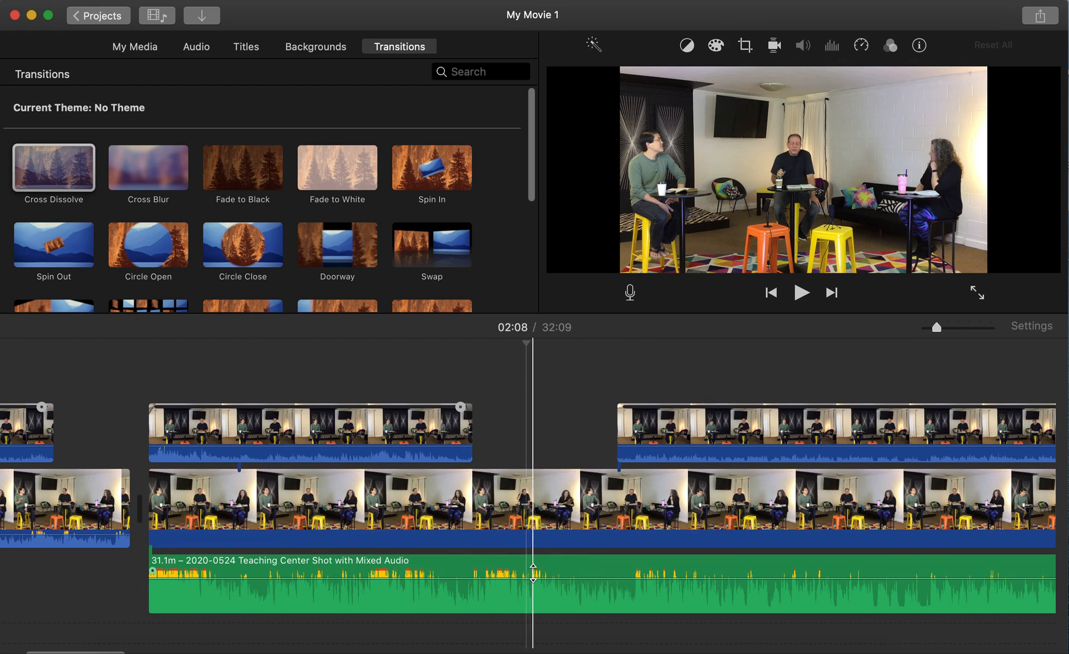
# Review the edit by moving the playhead to 02:15 and 02:23, then bring up the screen capture tools.
pyautogui.click(519, 544)
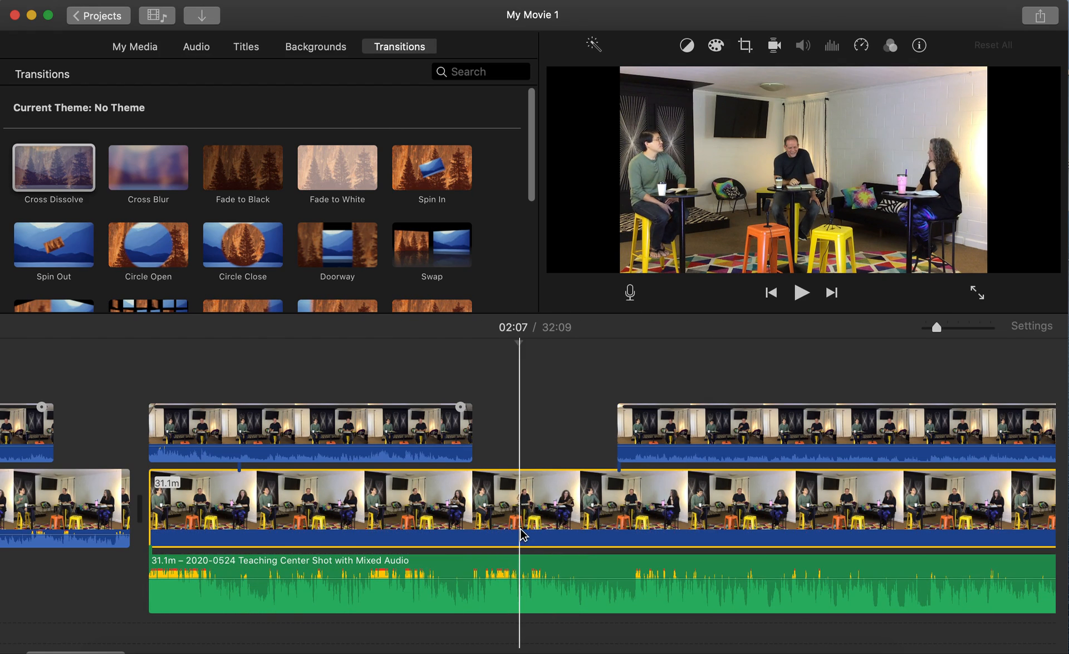
pyautogui.click(565, 529)
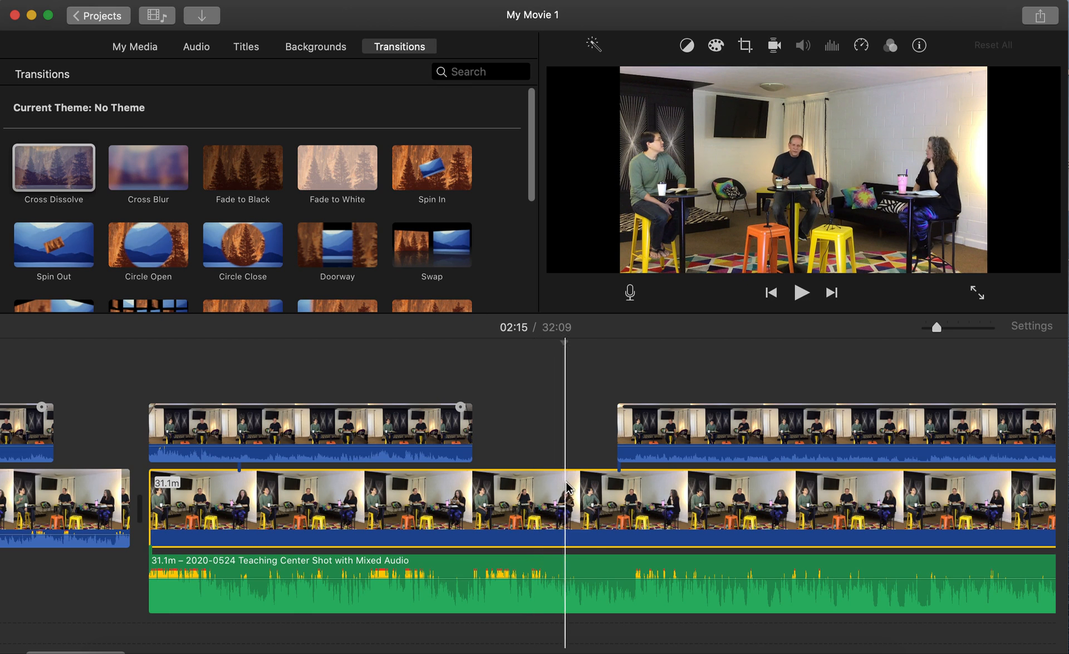
pyautogui.click(606, 490)
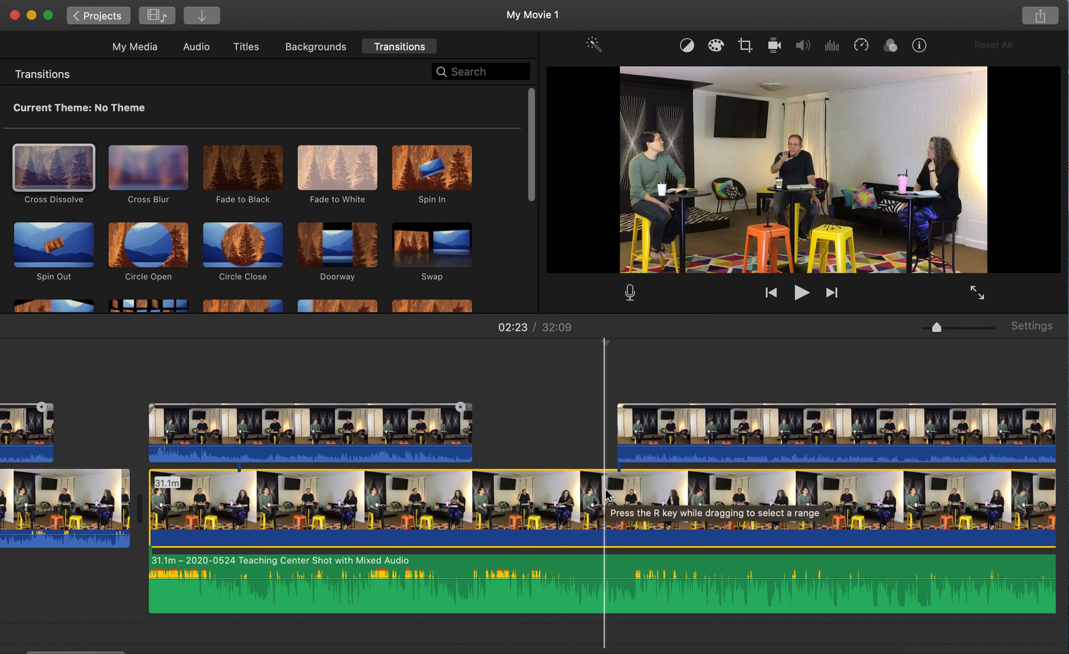
pyautogui.press('super+shift+5')
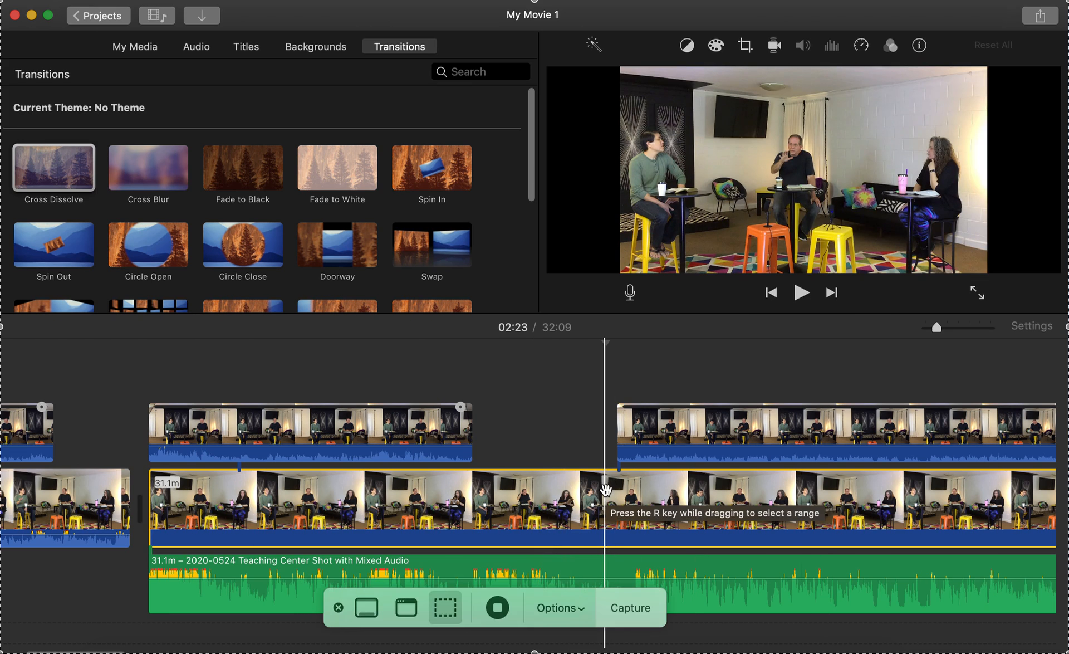